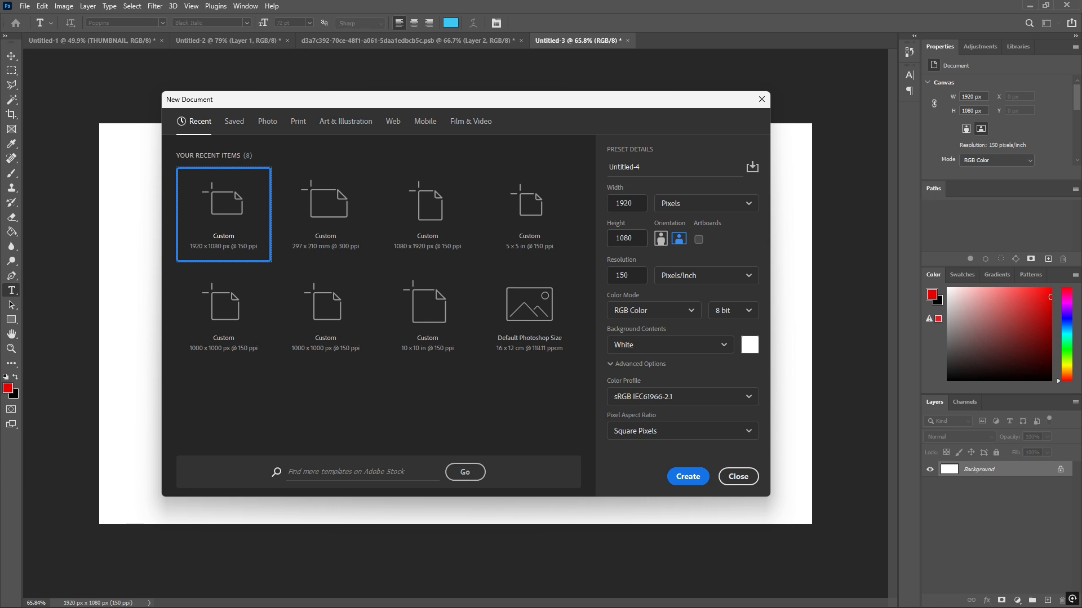
# Create a 1920 x 1080 px, 150 ppi document with a white background and paste in the fish artwork from Untitled-2
pyautogui.click(681, 478)
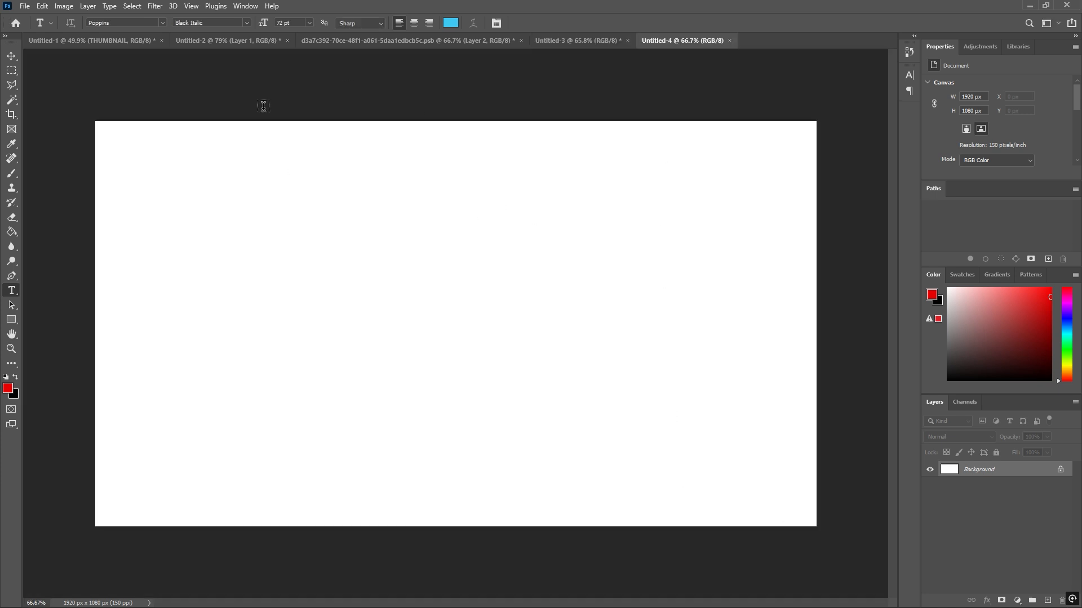
pyautogui.click(214, 44)
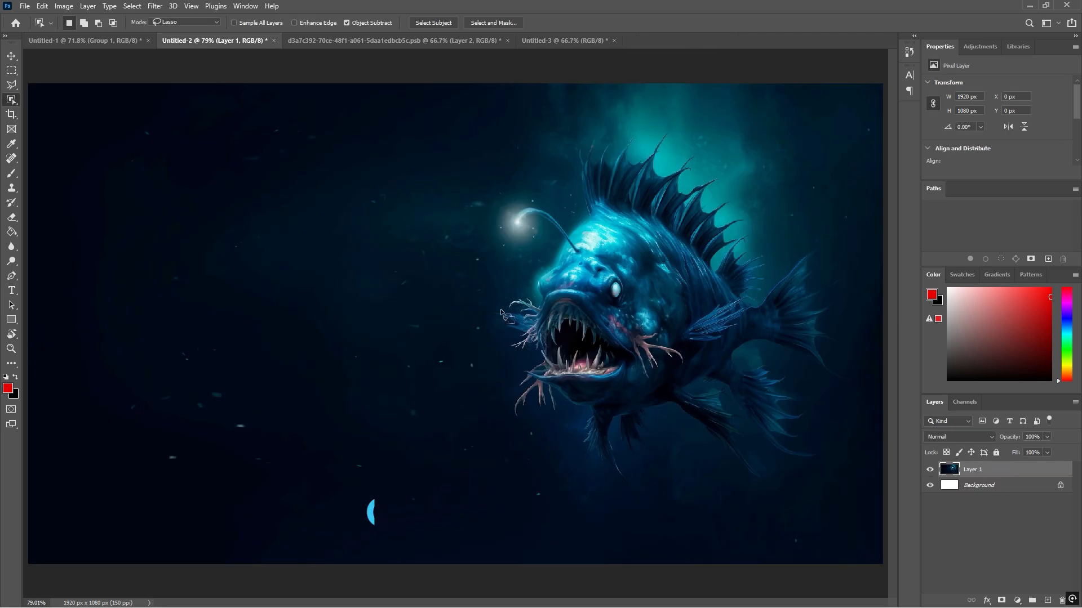
pyautogui.hotkey('ctrl', 'a')
pyautogui.hotkey('ctrl', 'c')
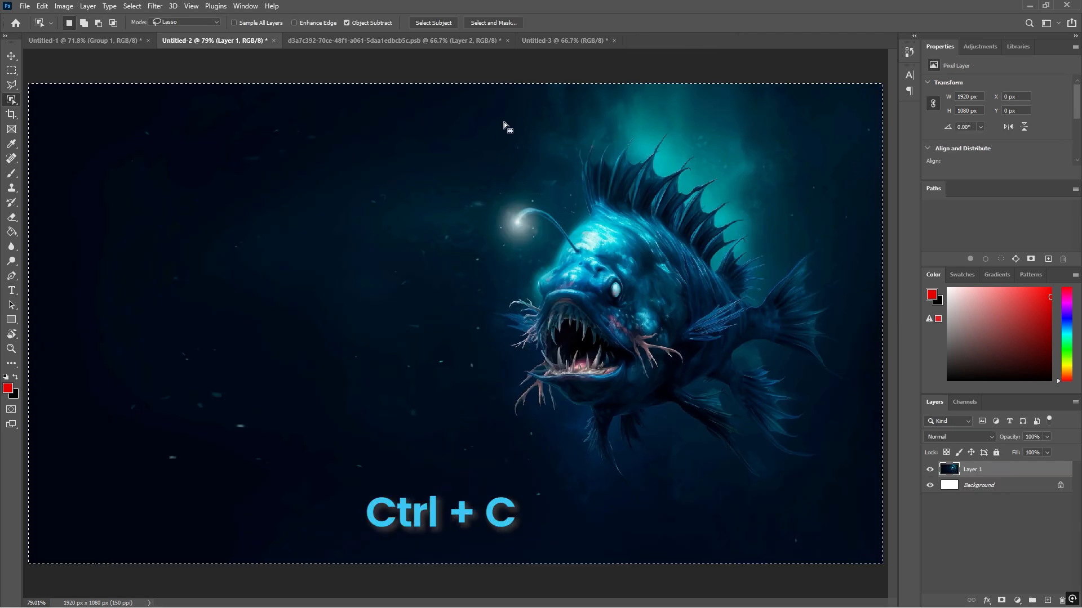
pyautogui.click(558, 38)
pyautogui.hotkey('ctrl', 'v')
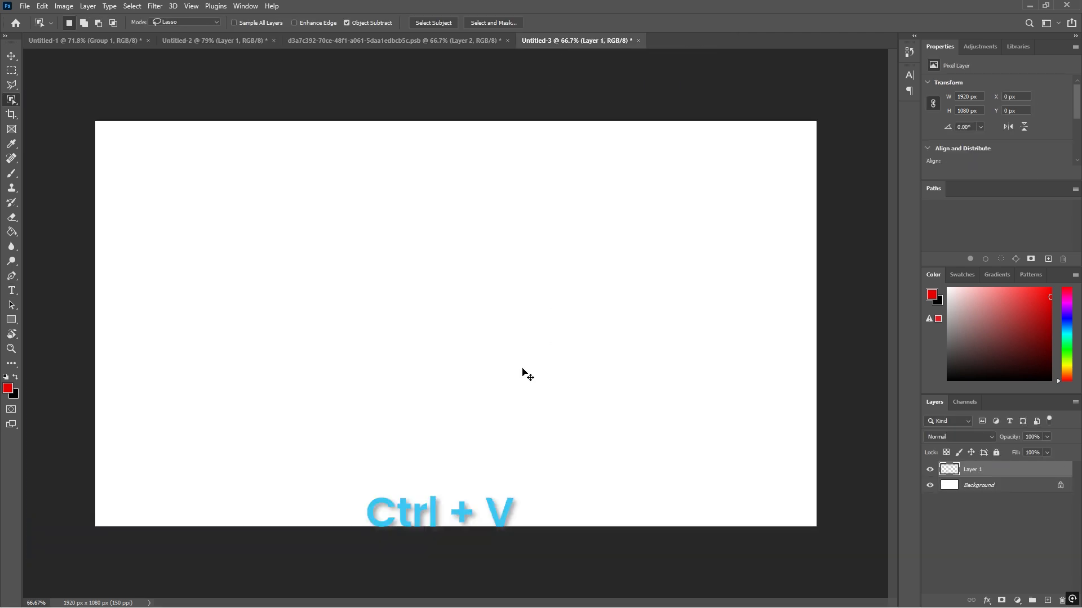
# Flip the pasted fish layer horizontally so the fish faces the other way
pyautogui.hotkey('ctrl', 't')
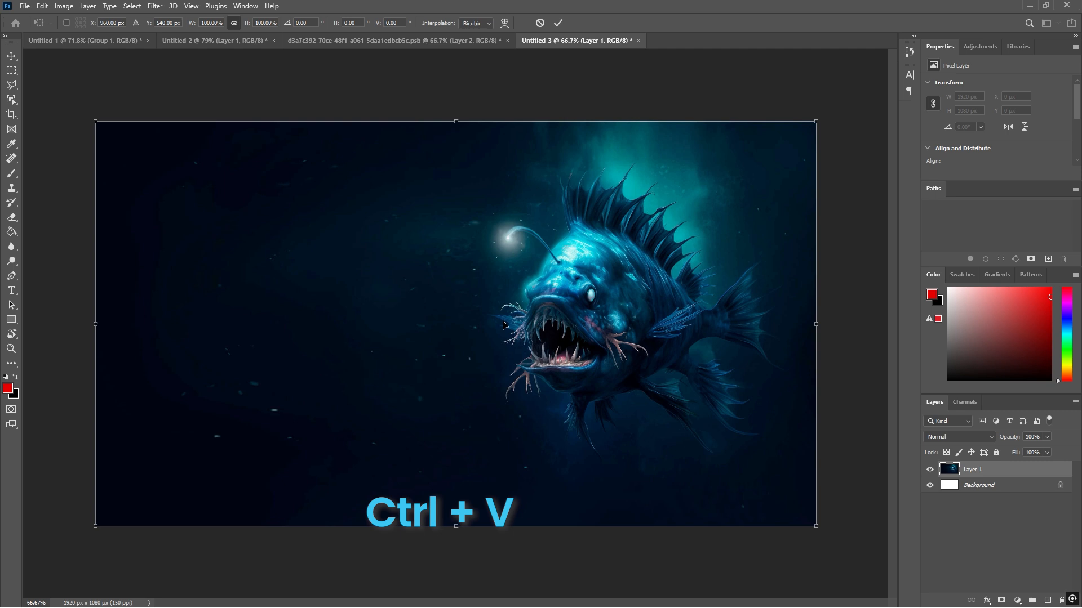
pyautogui.rightClick(503, 321)
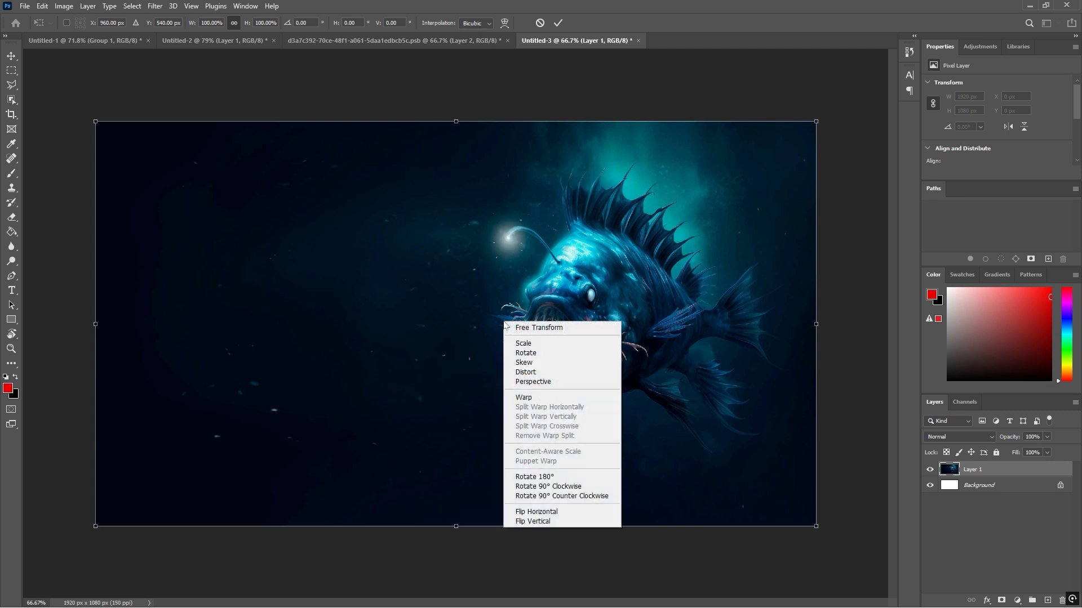
pyautogui.click(547, 512)
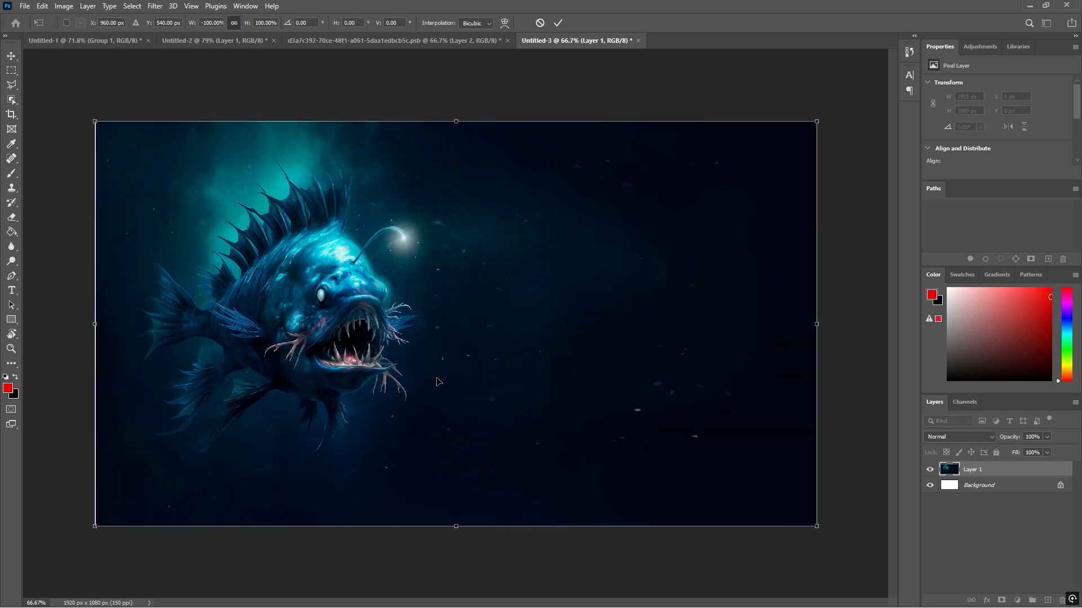
pyautogui.press('Return')
pyautogui.press('w')
# Scale the fish layer down proportionally and place it slightly left of the canvas center
pyautogui.hotkey('ctrl', 't')
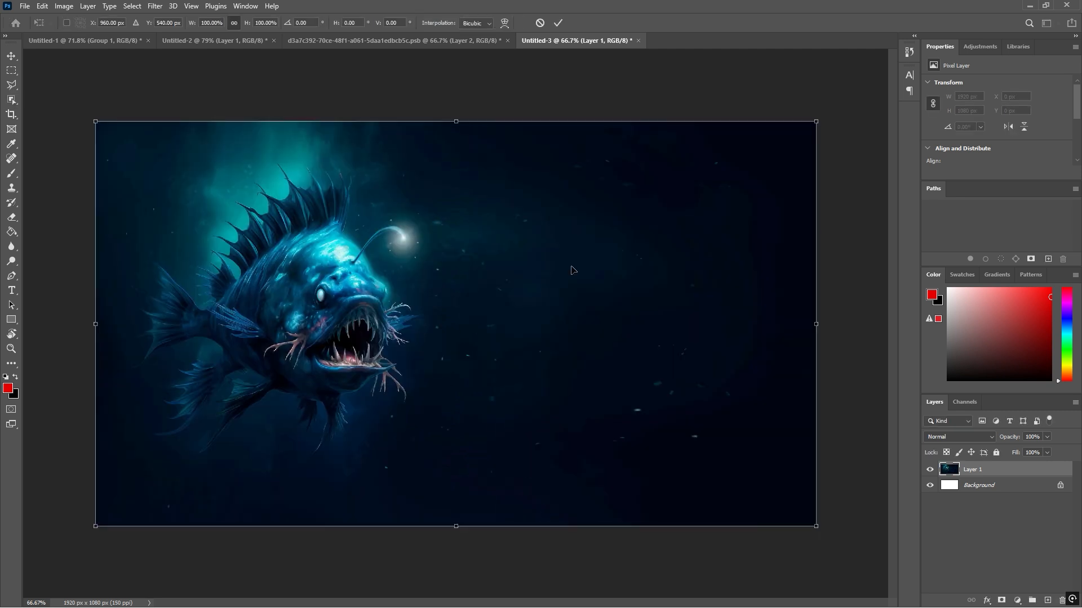
pyautogui.moveTo(812, 125); pyautogui.dragTo(653, 212)
pyautogui.moveTo(413, 363); pyautogui.dragTo(452, 336)
pyautogui.press('Return')
# Select a strip along the fish image's upper edge with the Rectangular Marquee and stretch it past the top of the canvas
pyautogui.click(11, 70)
pyautogui.moveTo(96, 172); pyautogui.dragTo(710, 218)
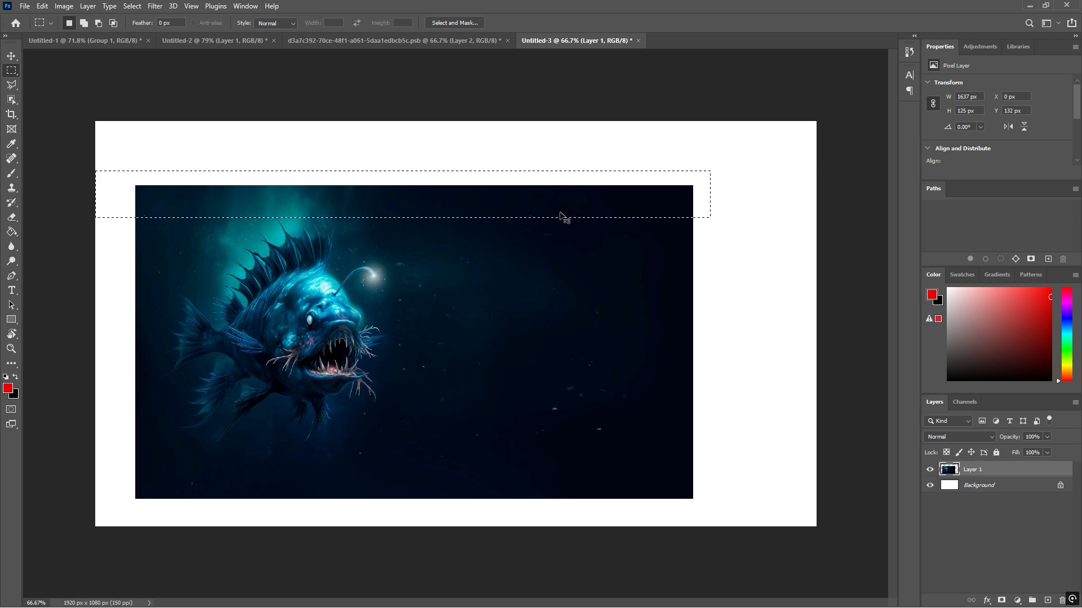
pyautogui.hotkey('ctrl', 't')
pyautogui.moveTo(402, 170); pyautogui.dragTo(401, 72)
pyautogui.press('Return')
# Select a strip along the fish image's lower edge, stretch it past the bottom of the canvas, and deselect
pyautogui.moveTo(176, 452); pyautogui.dragTo(769, 526)
pyautogui.hotkey('ctrl', 't')
pyautogui.moveTo(450, 526); pyautogui.dragTo(449, 569)
pyautogui.press('Return')
pyautogui.hotkey('ctrl', 'd')
pyautogui.moveTo(718, 92); pyautogui.dragTo(396, 523)
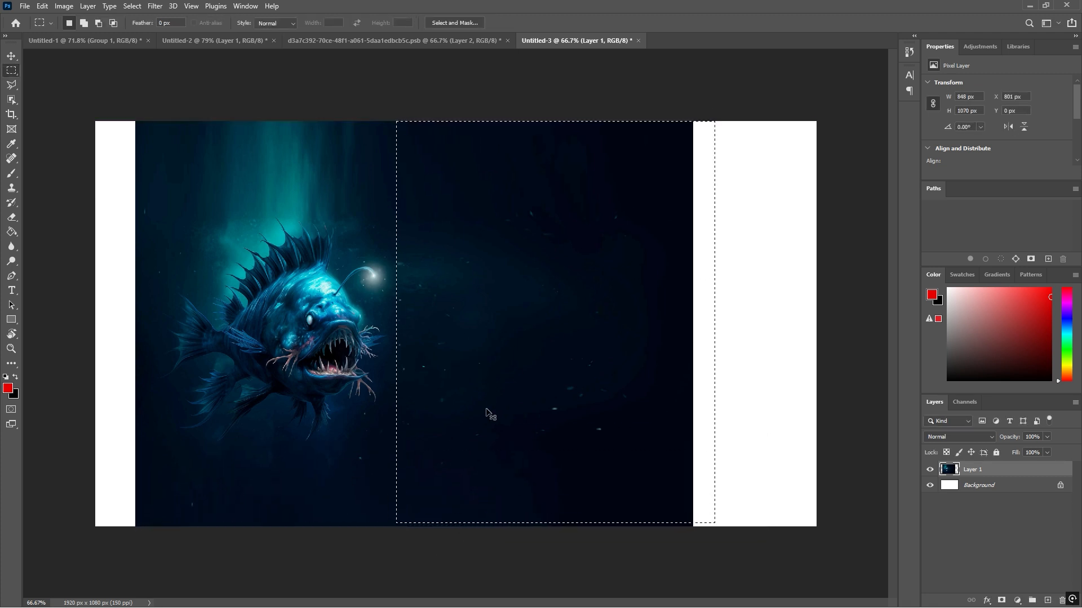
pyautogui.hotkey('ctrl', 't')
pyautogui.moveTo(714, 321)
pyautogui.mouseDown()
pyautogui.moveTo(840, 323)
pyautogui.moveTo(715, 322)
pyautogui.mouseUp()
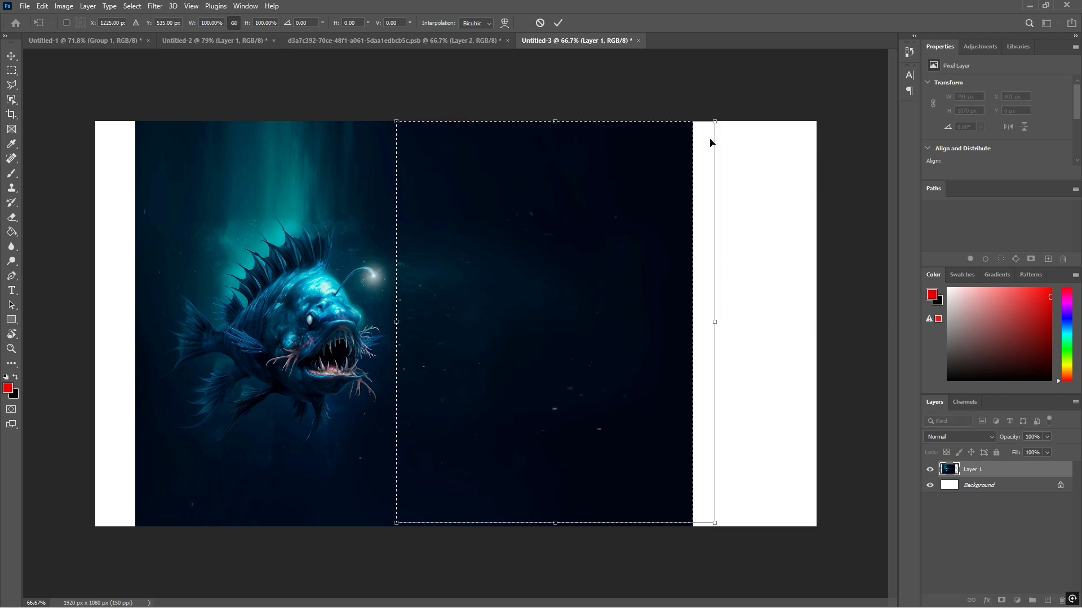
pyautogui.press('Return')
pyautogui.hotkey('ctrl', 'd')
# Select the full-height dark area right of the fish and stretch it past the canvas's right edge
pyautogui.moveTo(706, 121); pyautogui.dragTo(393, 556)
pyautogui.hotkey('ctrl', 't')
pyautogui.moveTo(706, 321); pyautogui.dragTo(833, 334)
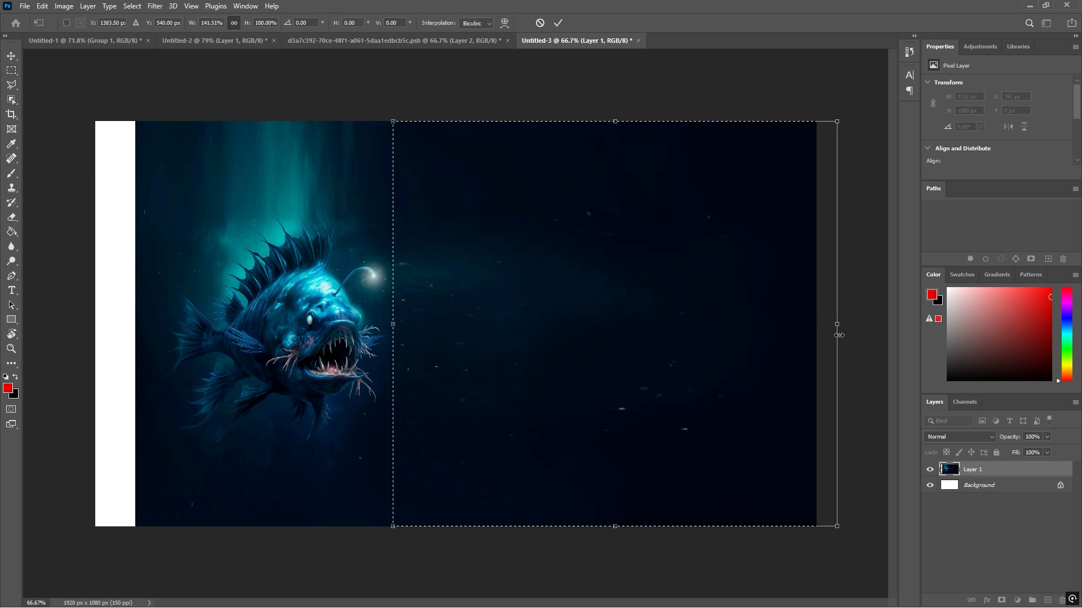
pyautogui.press('Return')
# Select a narrow full-height strip at the fish image's left side and stretch it past the canvas's left edge
pyautogui.moveTo(193, 442); pyautogui.dragTo(174, 578)
pyautogui.hotkey('ctrl', 't')
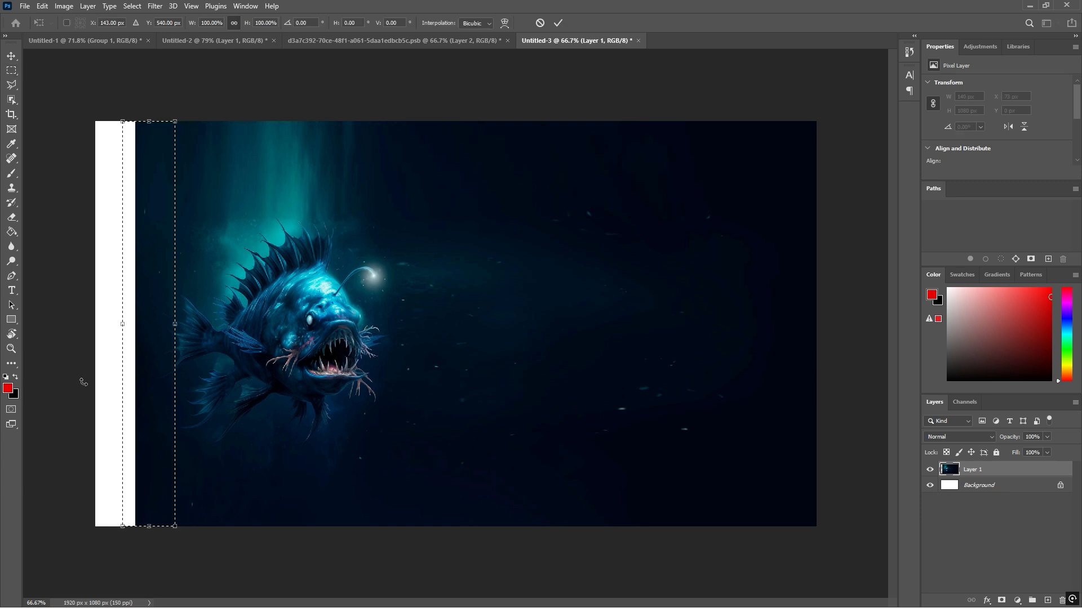
pyautogui.moveTo(122, 325); pyautogui.dragTo(67, 330)
pyautogui.press('Return')
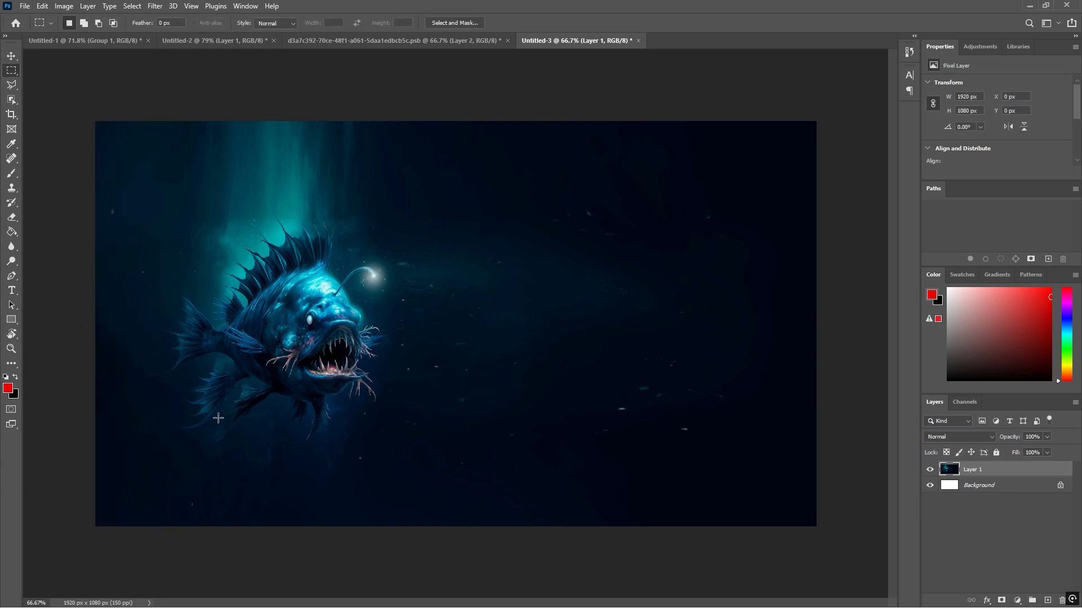
# Copy the whole portrait from the open .psb document, paste it into Untitled-3, and move it to the right side of the canvas
pyautogui.click(394, 40)
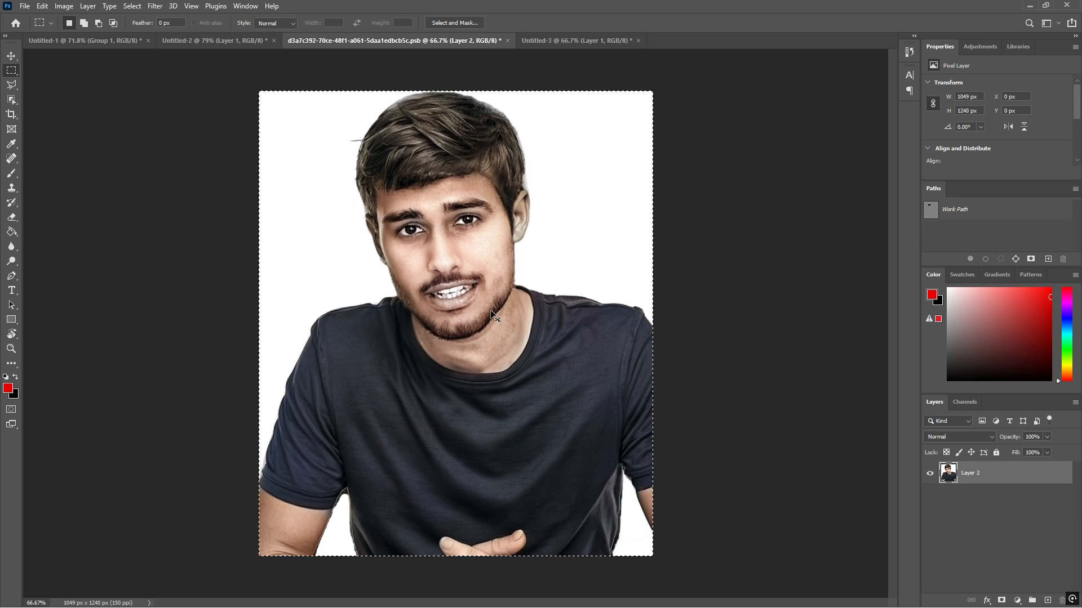
pyautogui.hotkey('ctrl', 'a')
pyautogui.hotkey('ctrl', 'c')
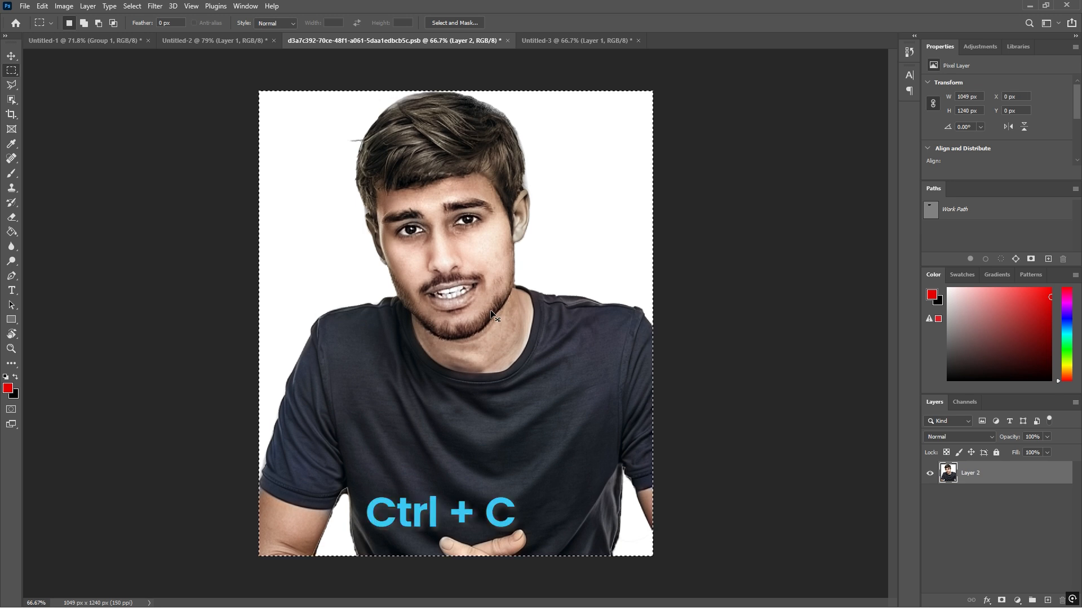
pyautogui.click(558, 40)
pyautogui.hotkey('ctrl', 'v')
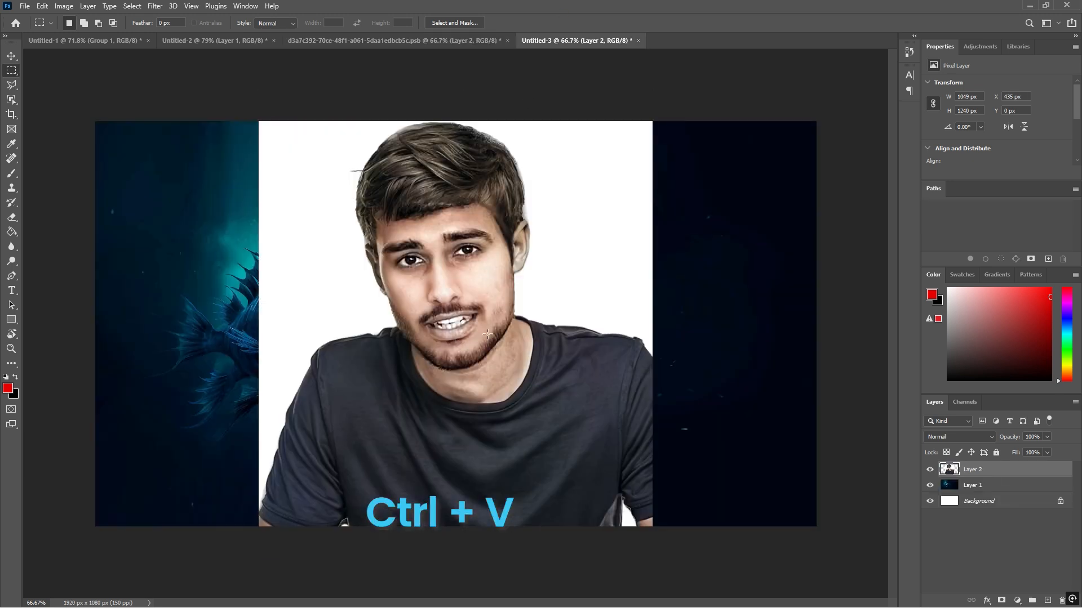
pyautogui.click(17, 58)
pyautogui.moveTo(459, 391); pyautogui.dragTo(630, 396)
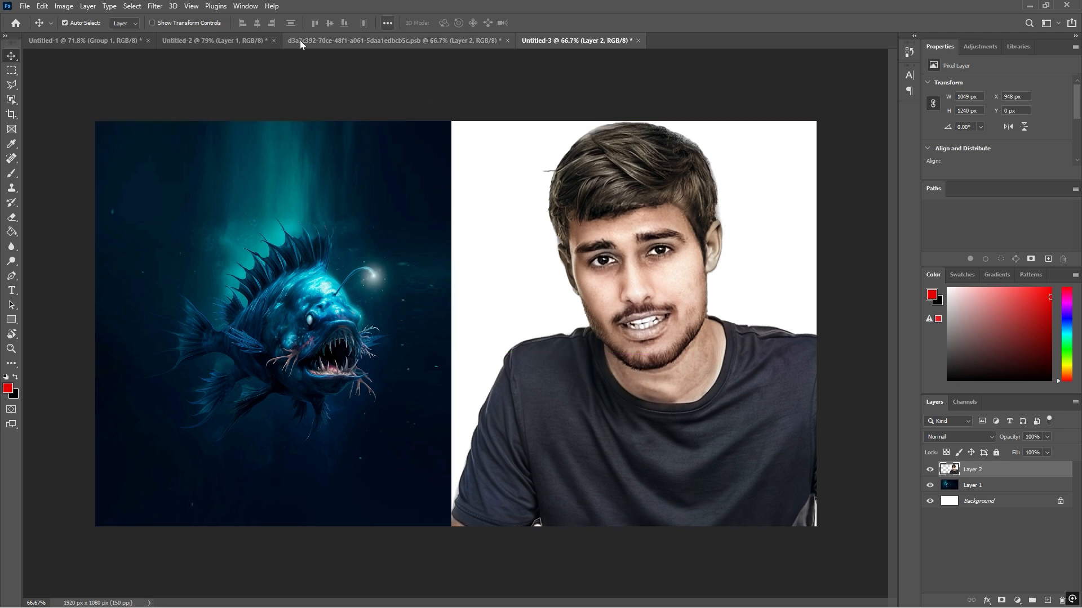
# Select the man with the Object Selection tool in Lasso mode and add a layer mask that hides the white background
pyautogui.click(11, 101)
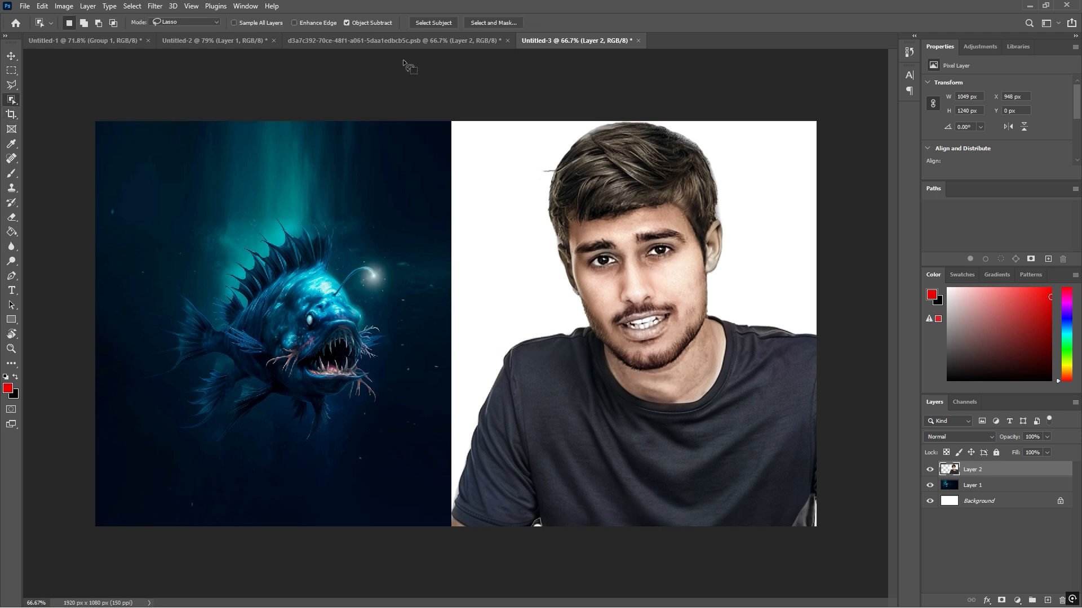
pyautogui.moveTo(491, 326); pyautogui.dragTo(794, 576)
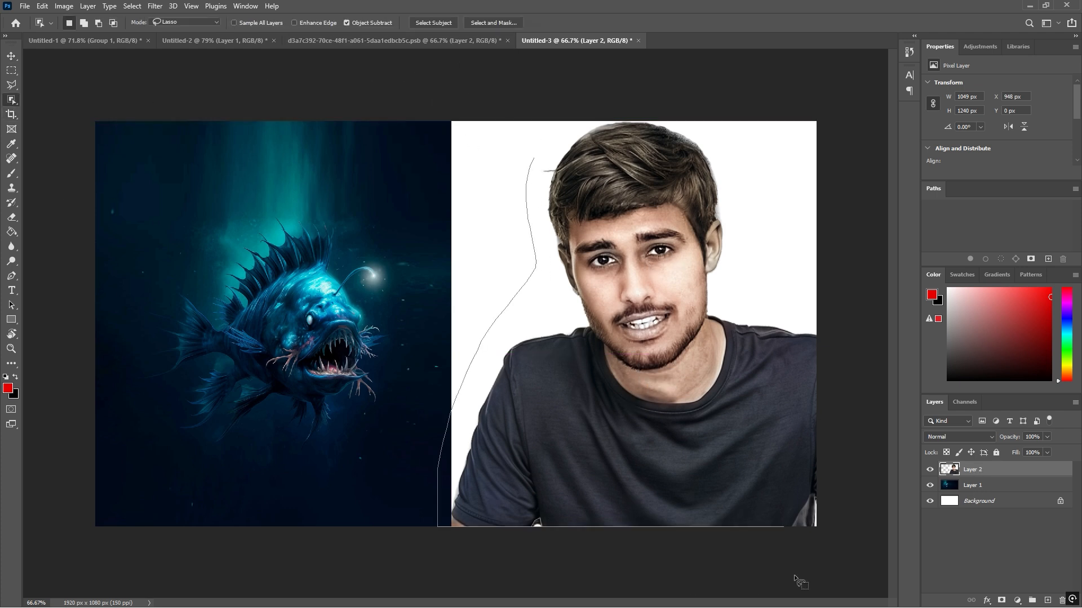
pyautogui.moveTo(753, 181); pyautogui.dragTo(754, 179)
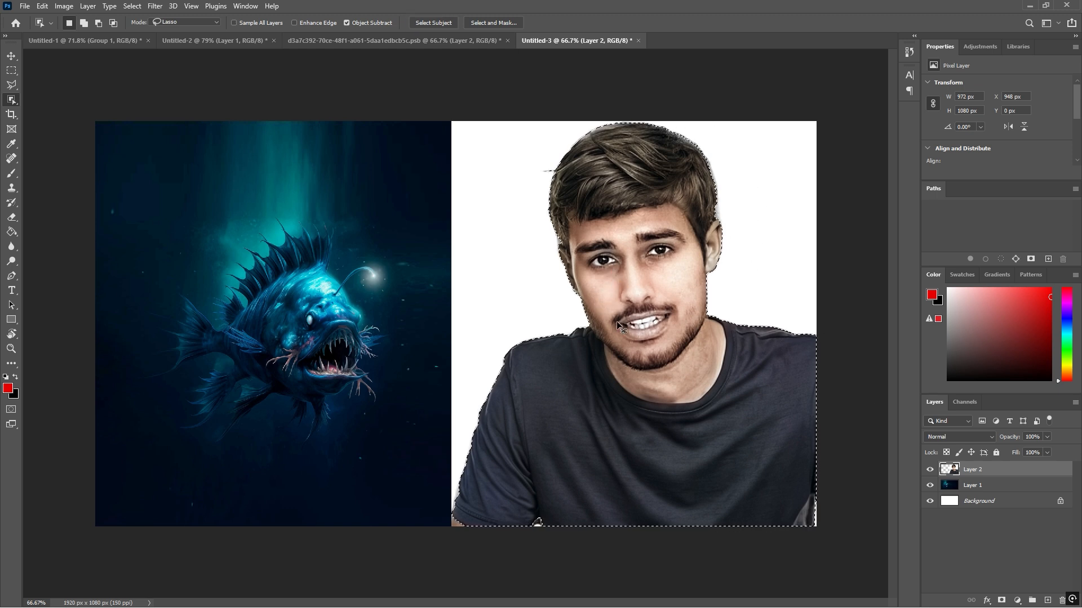
pyautogui.click(1001, 599)
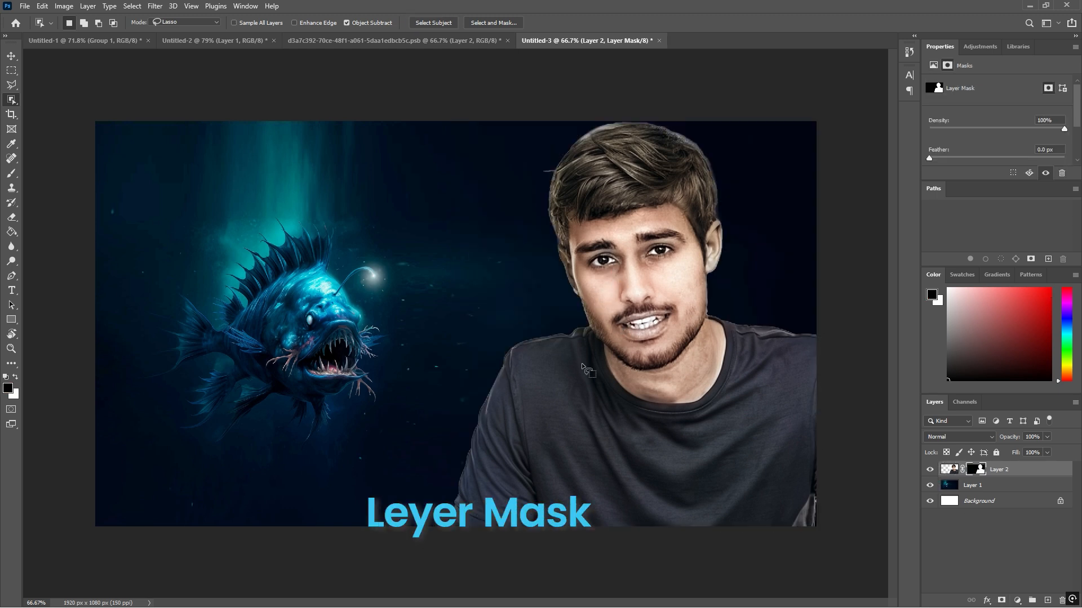
# Add a Black & White adjustment layer above the portrait and clip it to the portrait layer
pyautogui.click(1017, 600)
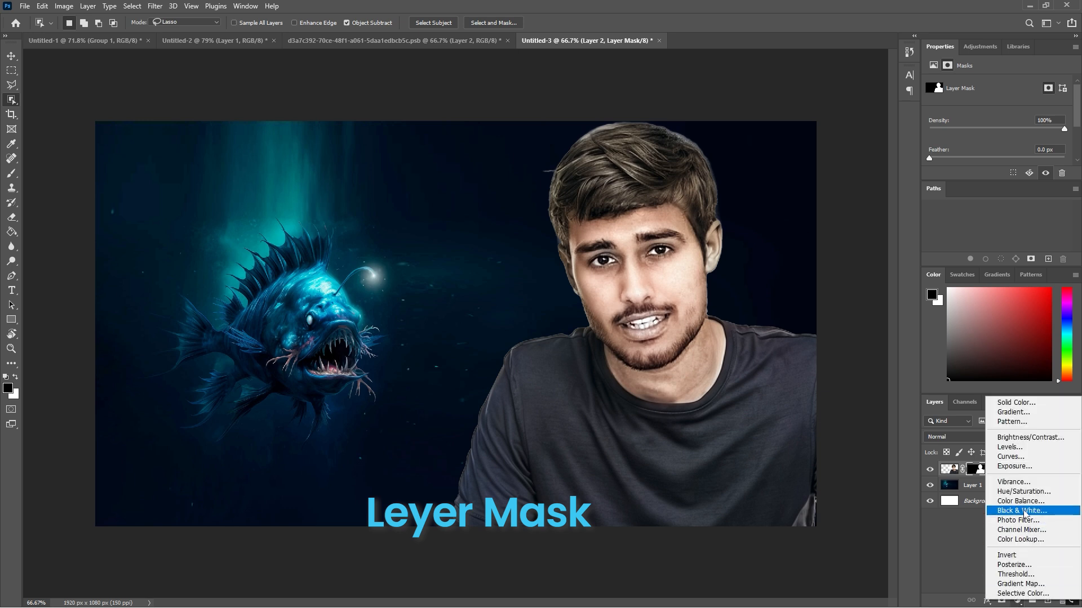
pyautogui.click(1024, 514)
pyautogui.rightClick(1036, 471)
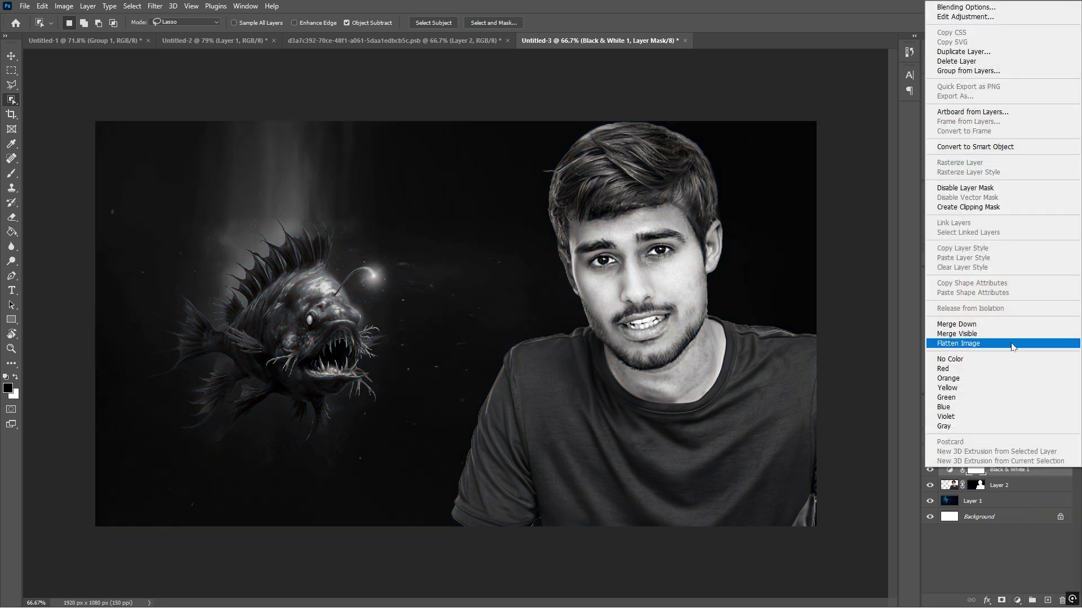
pyautogui.click(959, 206)
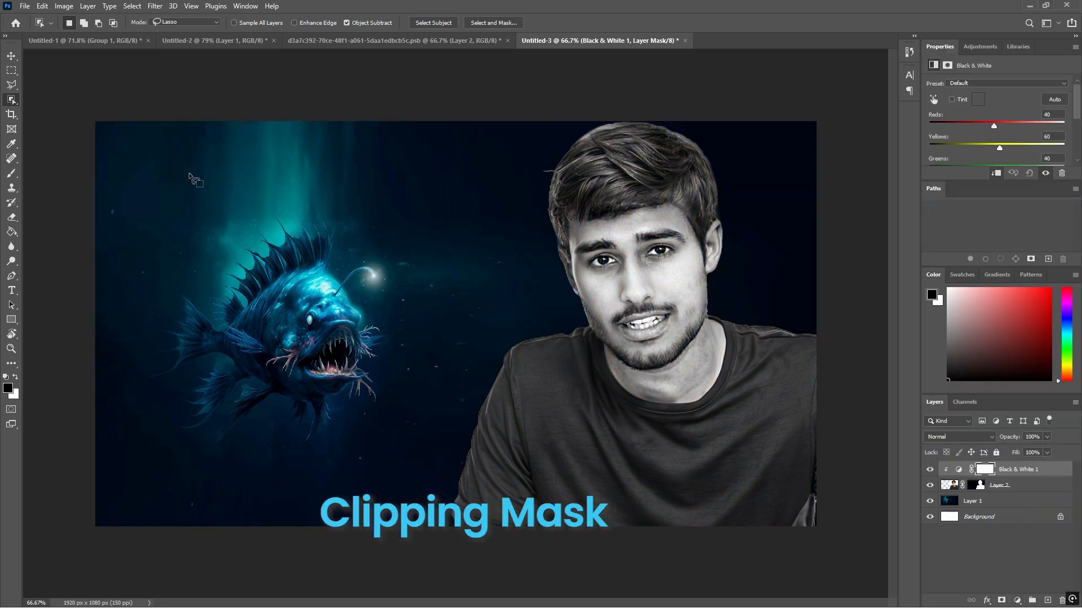
# Add the text MYSTERY in Poppins Black Italic at 72 pt above the fish, on a layer directly over the fish layer
pyautogui.click(12, 56)
pyautogui.click(287, 311)
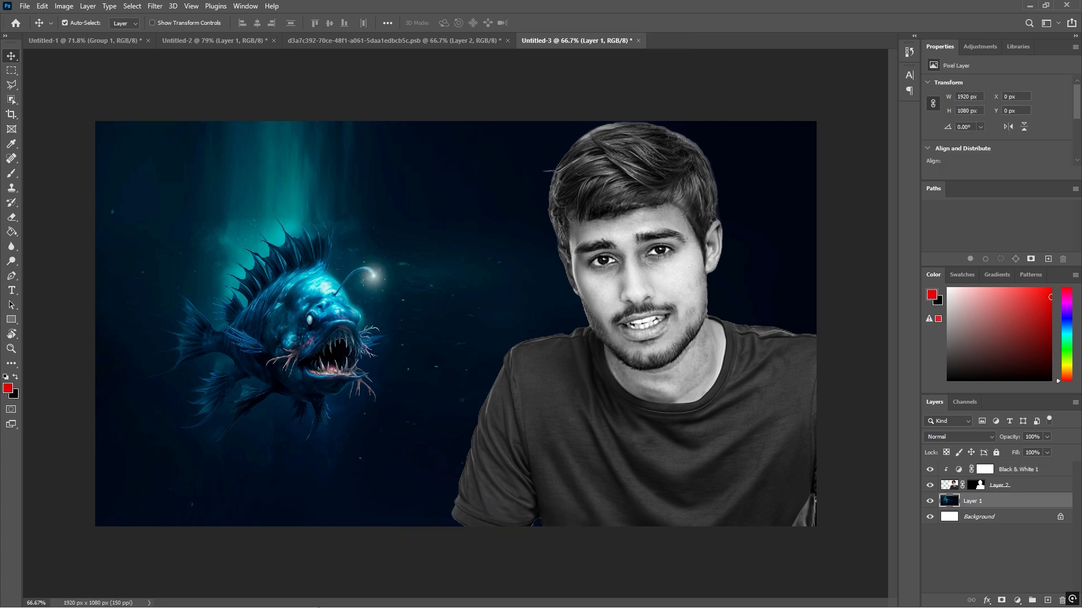
pyautogui.click(12, 291)
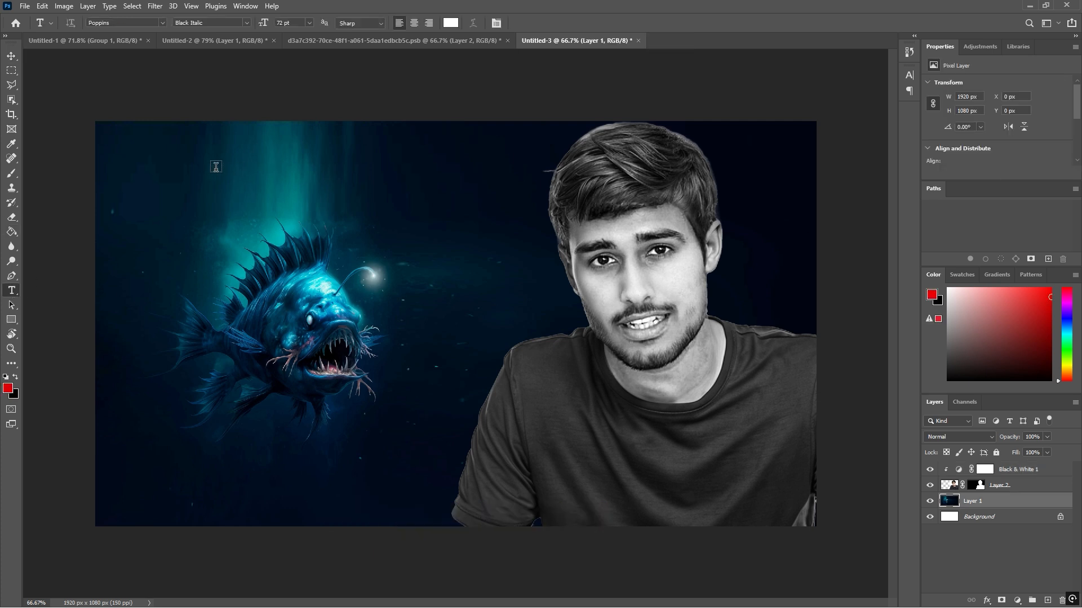
pyautogui.click(181, 169)
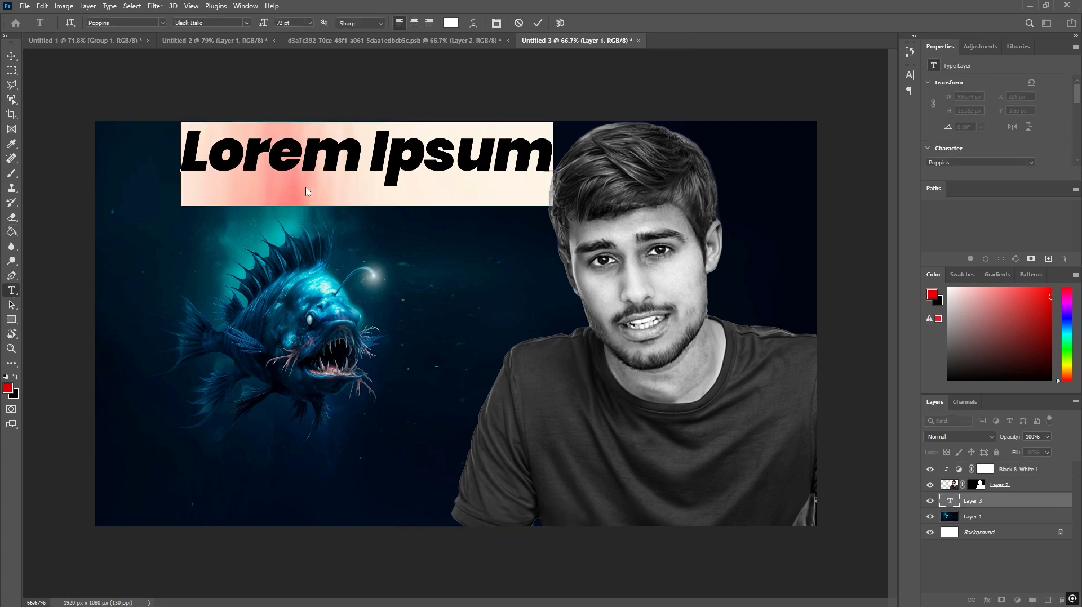
pyautogui.write('MYSTERY')
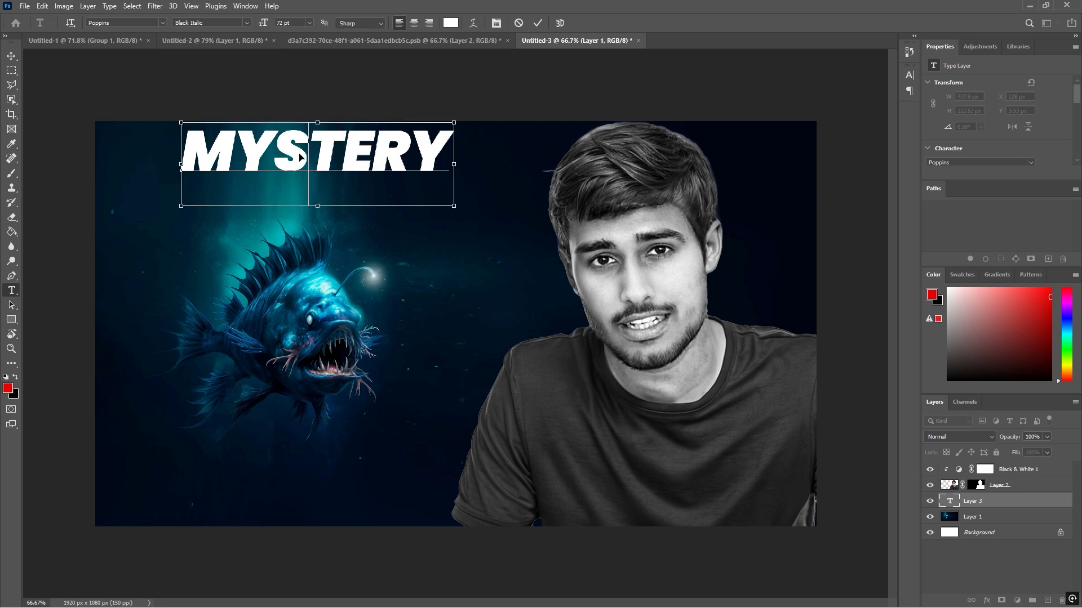
# Set the MYSTERY text's color to red (ff0000) and select the fish layer
pyautogui.hotkey('ctrl', 'a')
pyautogui.click(451, 22)
pyautogui.moveTo(919, 146); pyautogui.dragTo(928, 49)
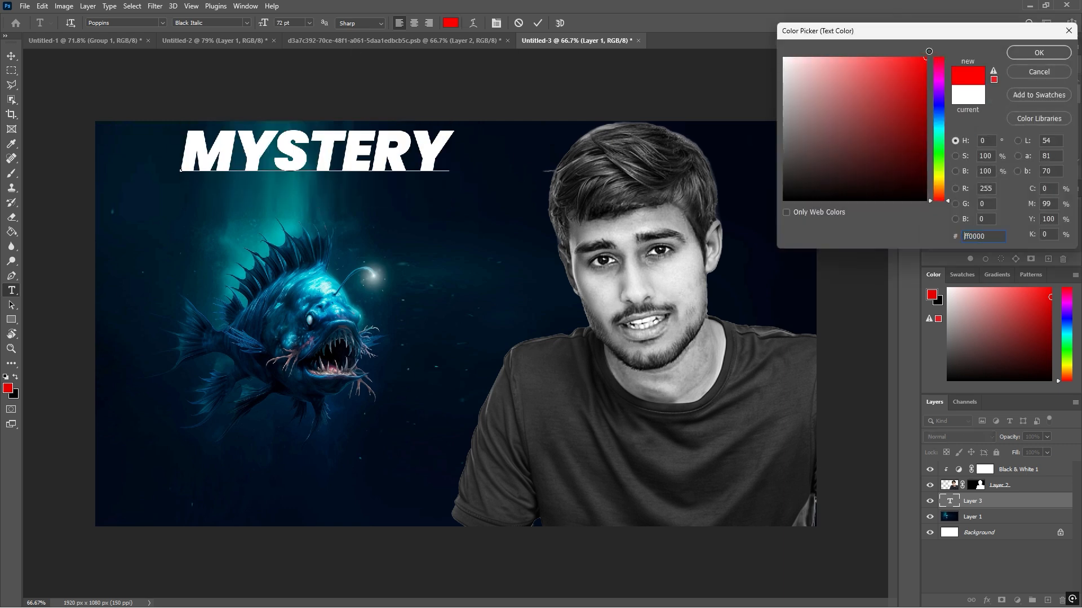
pyautogui.click(1035, 52)
pyautogui.click(11, 56)
pyautogui.keyDown('ctrl'); pyautogui.click(312, 319); pyautogui.keyUp('ctrl')
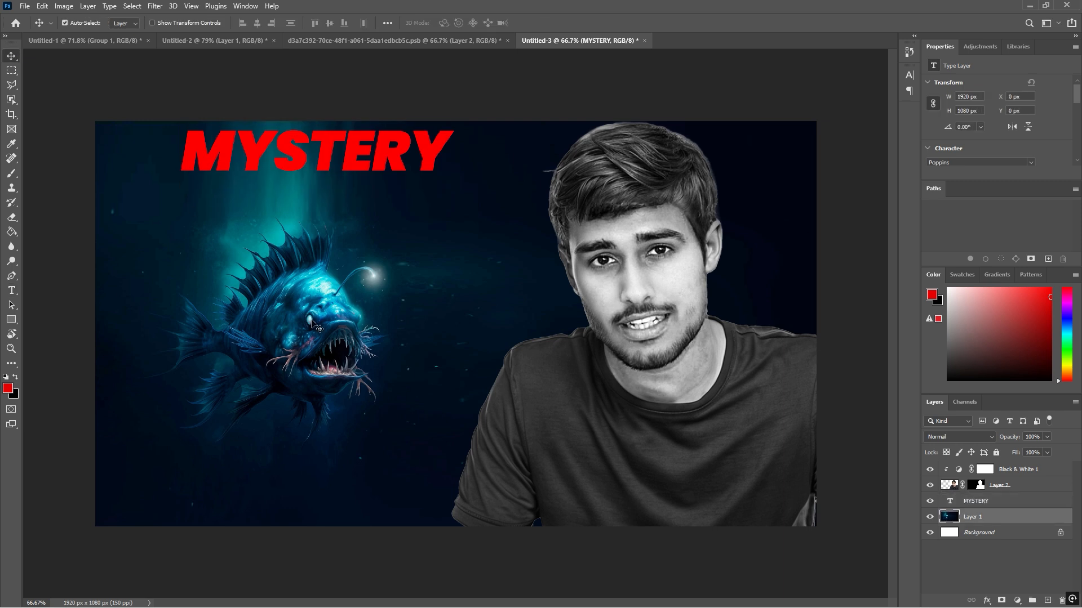
pyautogui.press('i')
pyautogui.hotkey('ctrl', 'u')
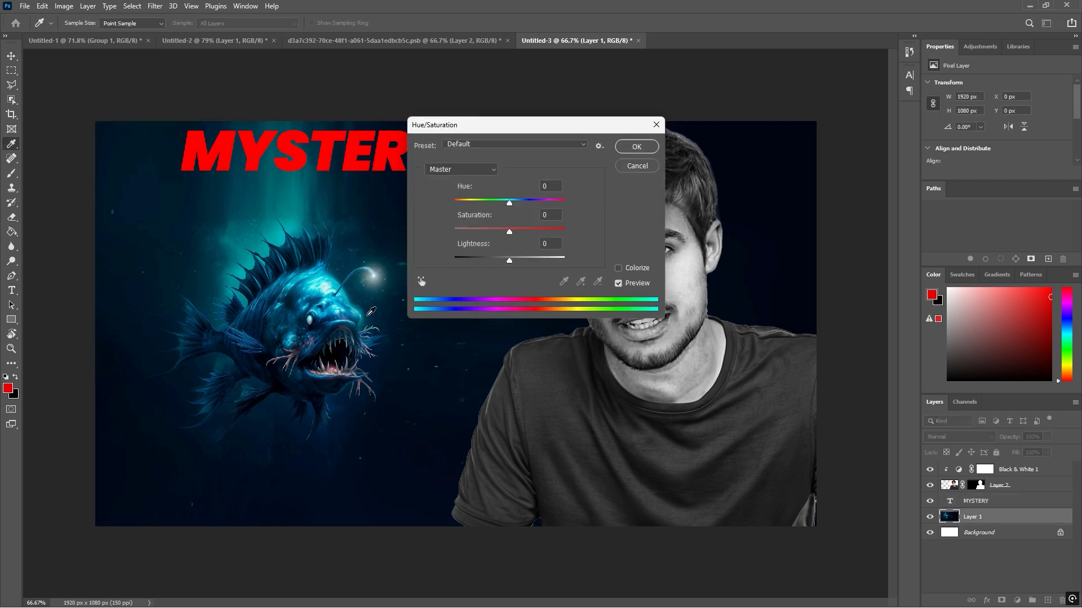
pyautogui.click(636, 166)
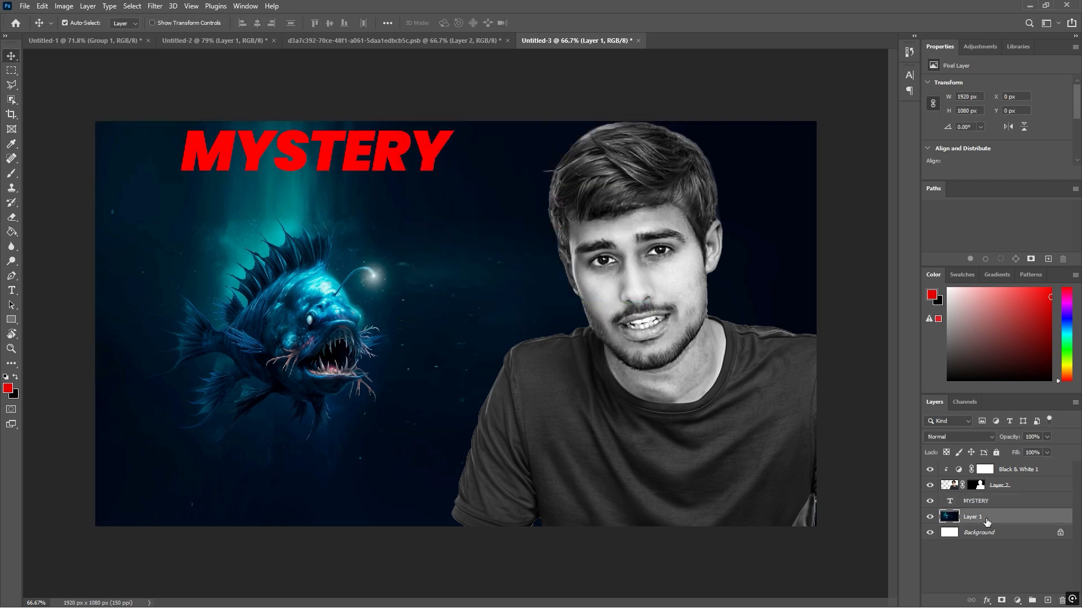
# Colorize the fish layer red with Hue/Saturation, using hue 360 and saturation about 72
pyautogui.press('i')
pyautogui.hotkey('ctrl', 'u')
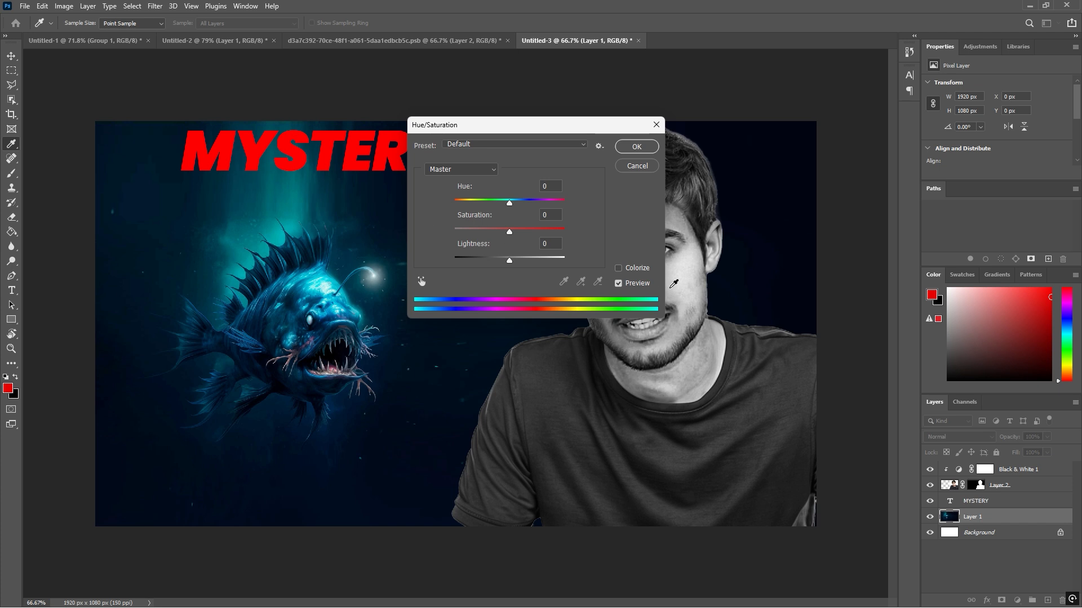
pyautogui.click(618, 268)
pyautogui.moveTo(482, 231); pyautogui.dragTo(536, 231)
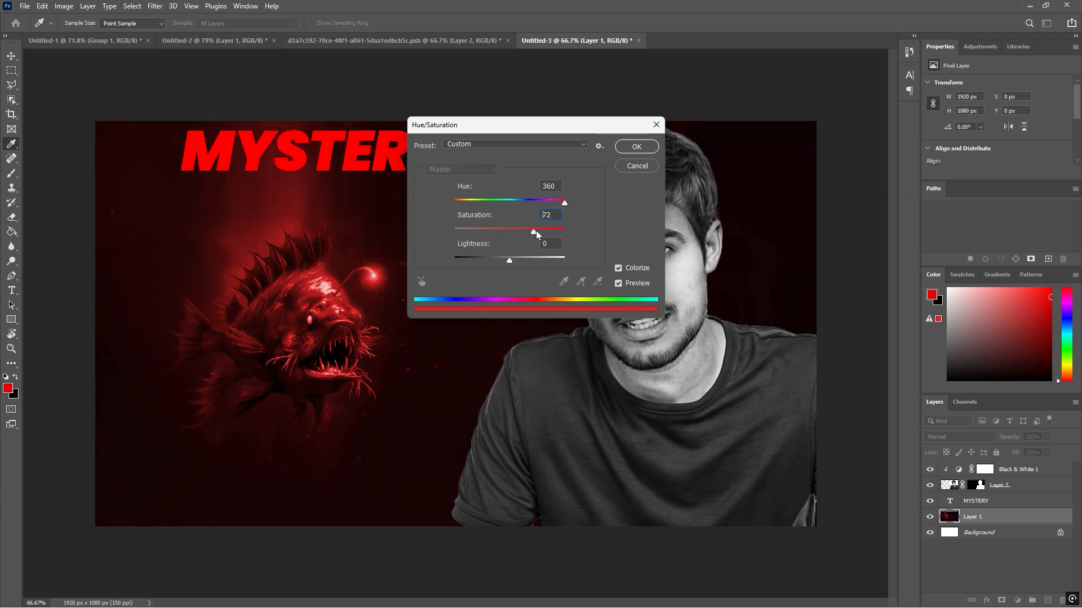
pyautogui.click(636, 147)
# Enlarge the MYSTERY text to about 1040 px wide and position it above the fish, beside the man's head
pyautogui.moveTo(246, 164); pyautogui.dragTo(217, 183)
pyautogui.hotkey('ctrl', 't')
pyautogui.moveTo(432, 227); pyautogui.dragTo(542, 260)
pyautogui.press('Return')
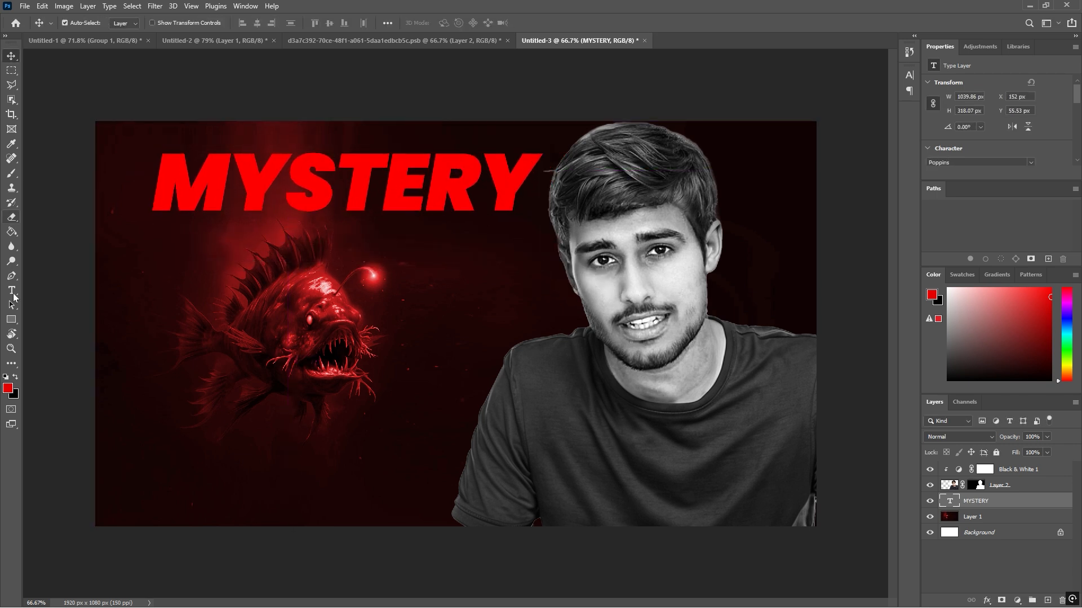
# Draw a red rectangle about 940 x 128 px directly below the MYSTERY text, extending behind the man's head
pyautogui.click(11, 290)
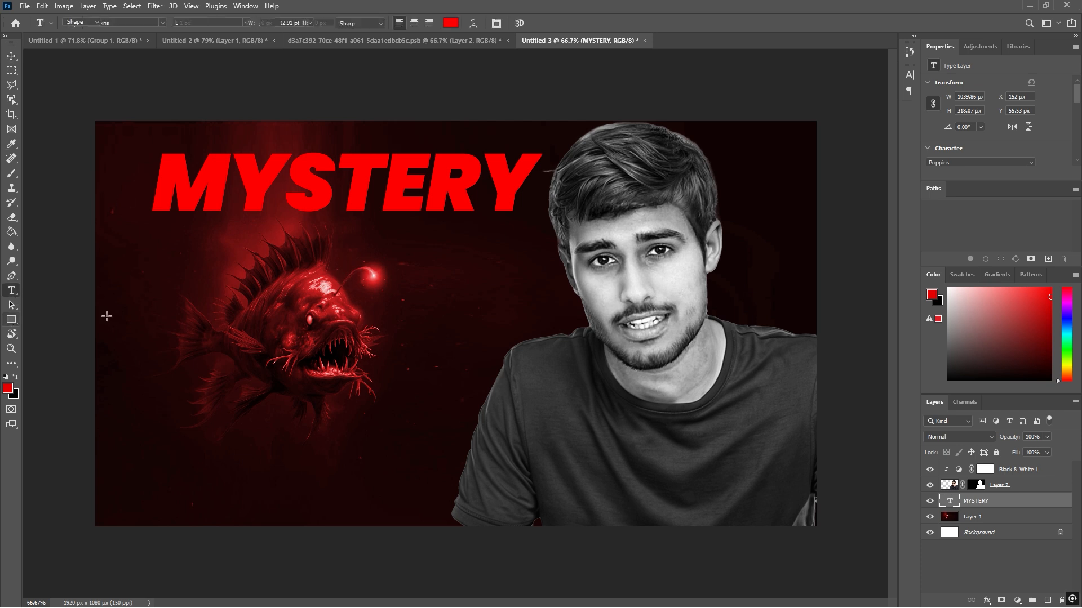
pyautogui.press('u')
pyautogui.moveTo(225, 223); pyautogui.dragTo(578, 269)
# Add a separate text layer reading OF DEEP SEA in Poppins Black Italic at 72 pt below the red rectangle
pyautogui.press('t')
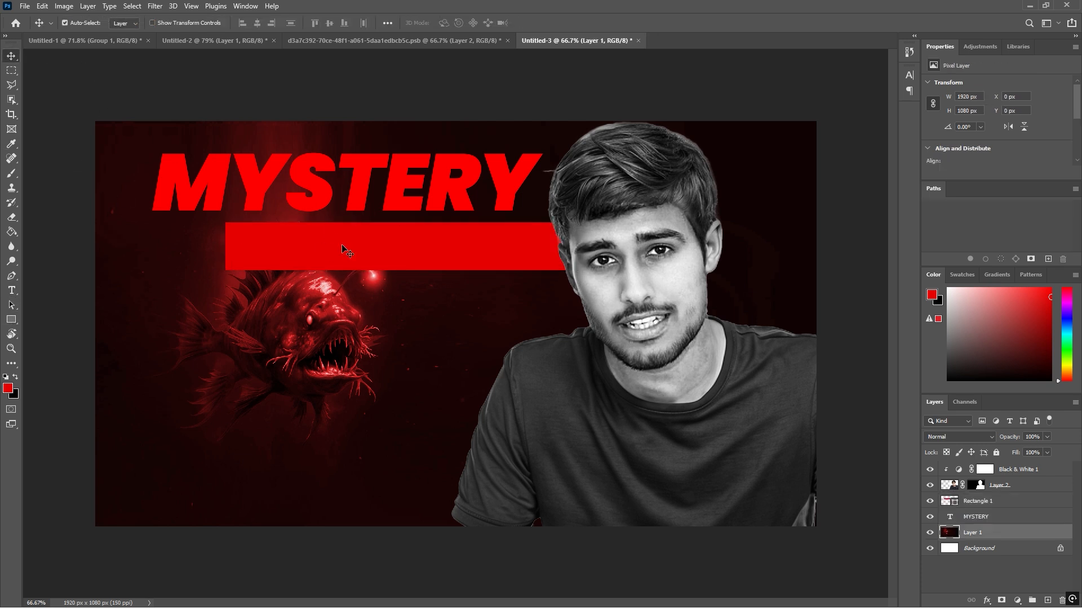
pyautogui.click(335, 251)
pyautogui.press('Escape')
pyautogui.press('v')
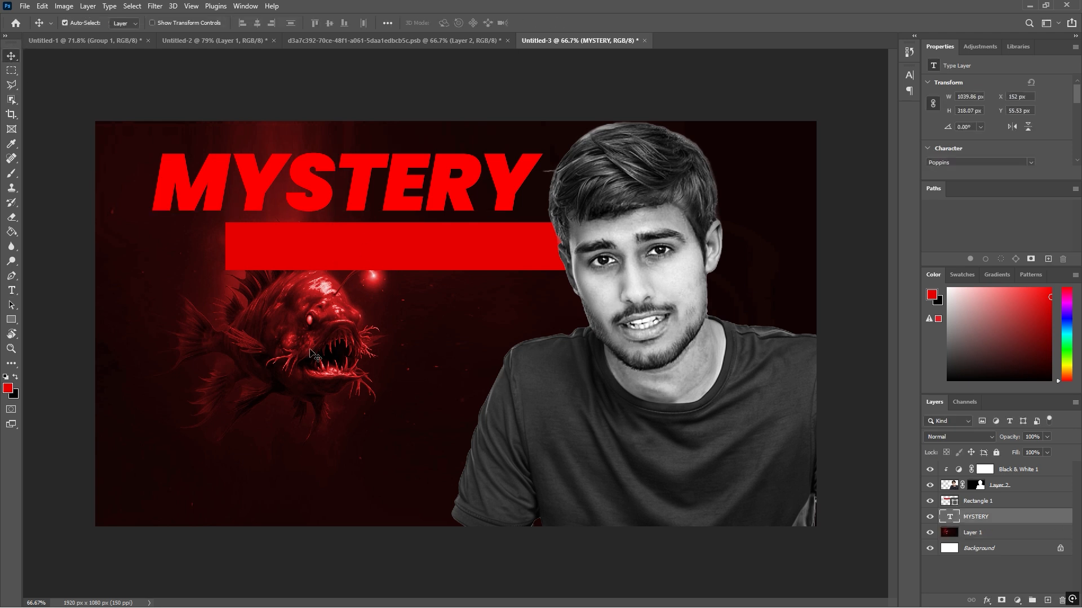
pyautogui.press('t')
pyautogui.click(324, 354)
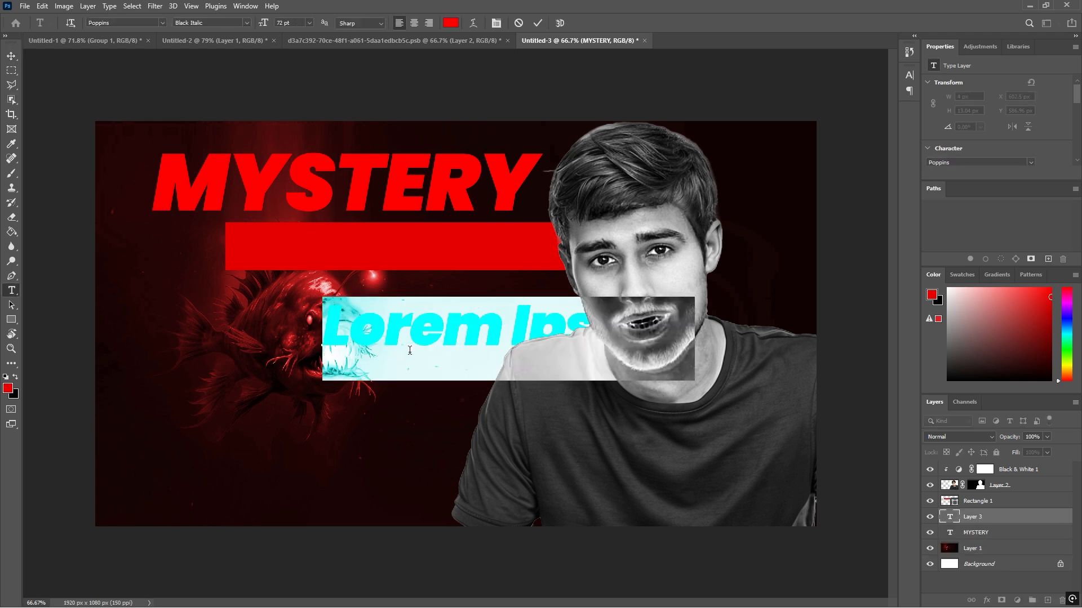
pyautogui.press('BackSpace')
pyautogui.write('OF')
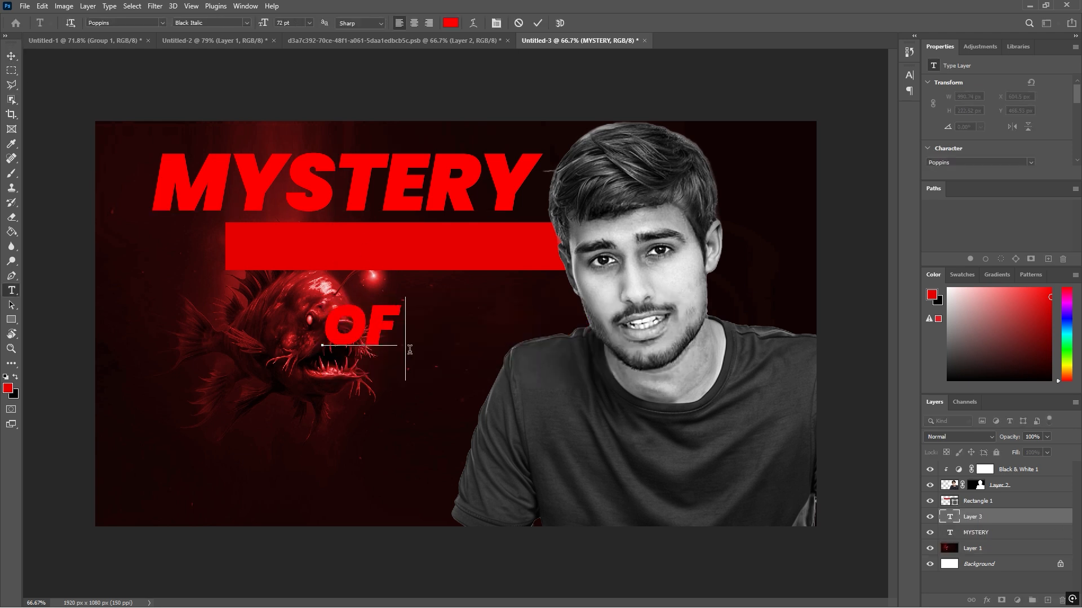
pyautogui.write(' DEEP S')
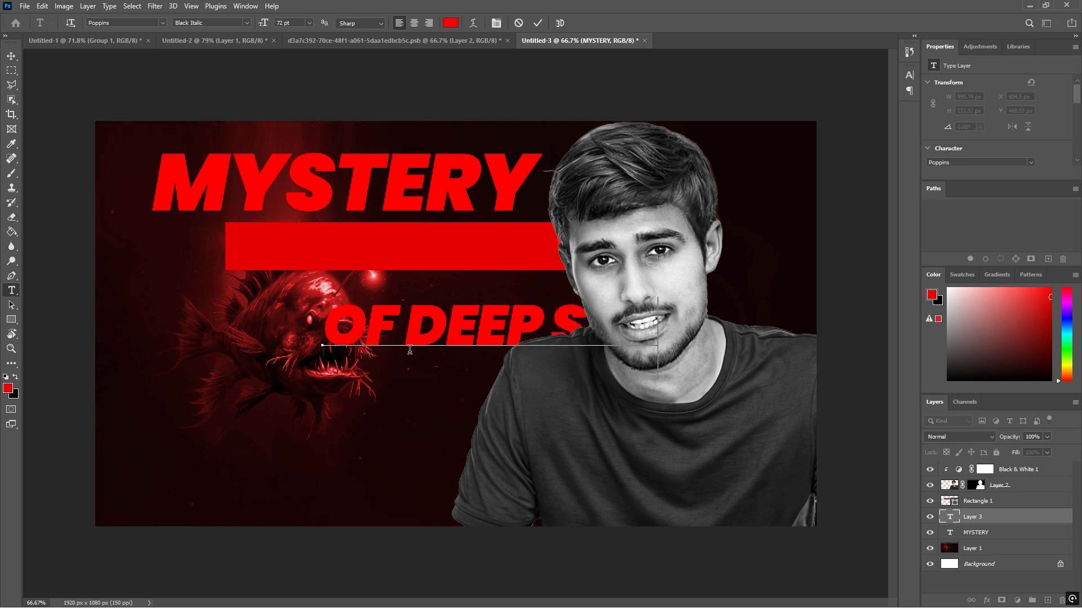
# Set the color of the OF DEEP SEA text to white (ffffff)
pyautogui.hotkey('ctrl', 'a')
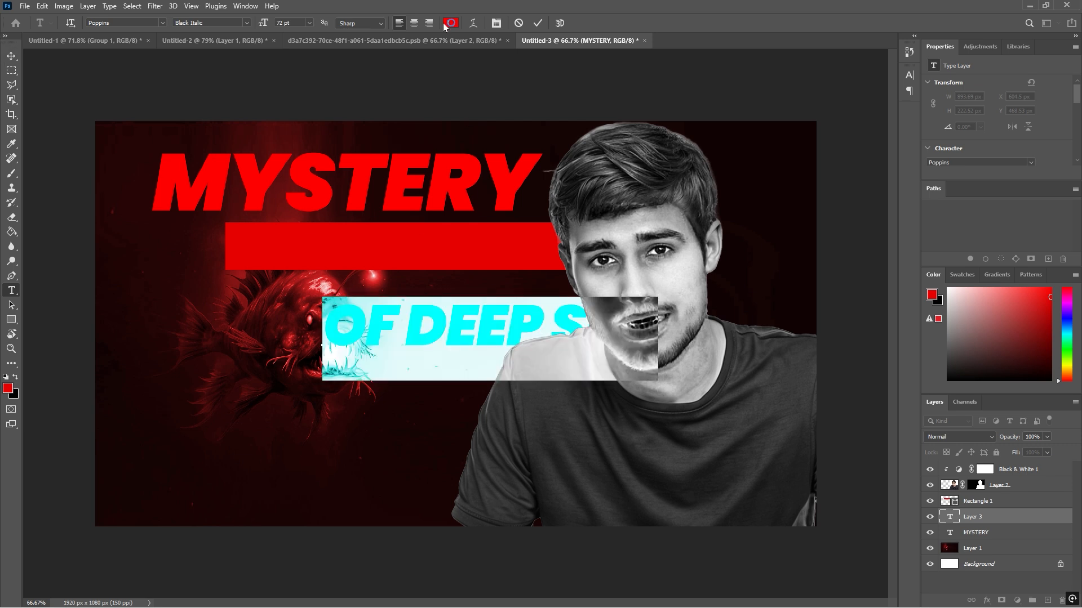
pyautogui.click(451, 22)
pyautogui.click(789, 56)
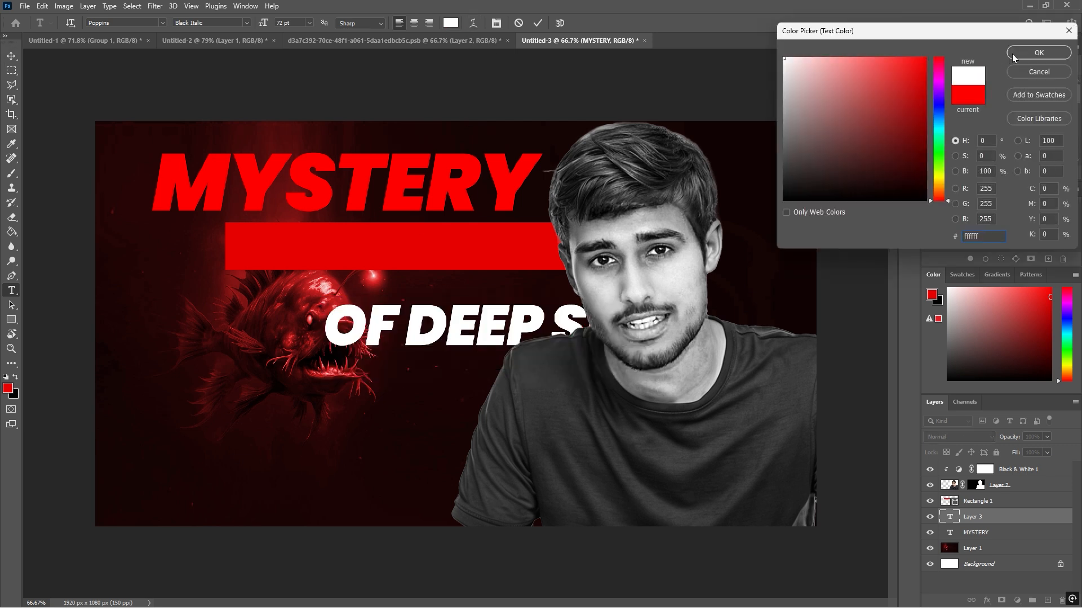
pyautogui.click(1038, 52)
# Place the OF DEEP SEA text on a layer above the red rectangle and shrink it to fit inside the bar
pyautogui.click(12, 56)
pyautogui.moveTo(429, 318); pyautogui.dragTo(413, 253)
pyautogui.moveTo(983, 519); pyautogui.dragTo(983, 494)
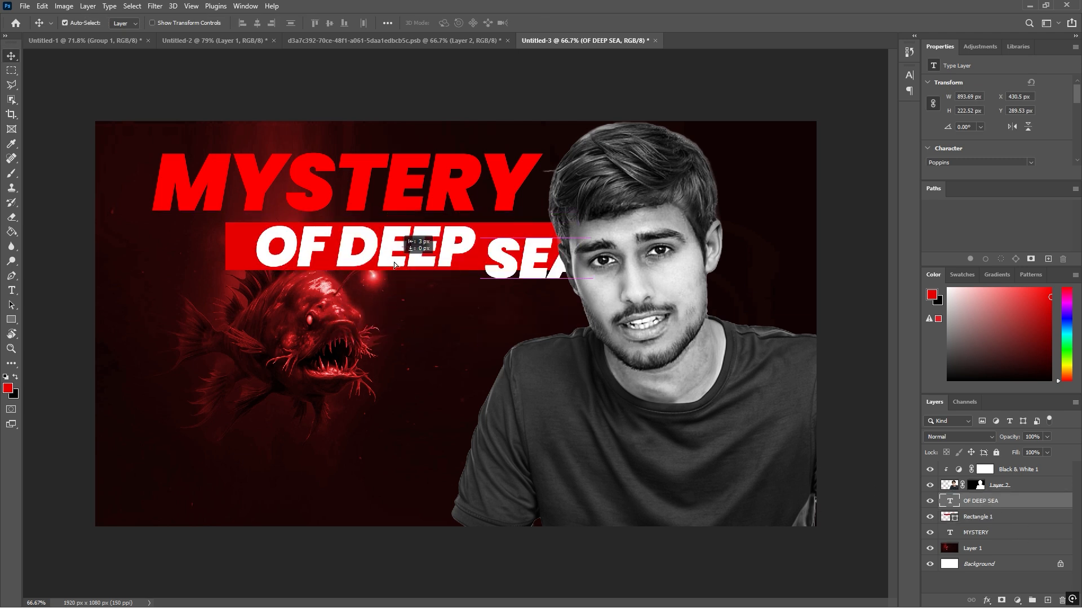
pyautogui.hotkey('ctrl', 't')
pyautogui.moveTo(254, 302); pyautogui.dragTo(357, 271)
pyautogui.moveTo(515, 253); pyautogui.dragTo(461, 254)
pyautogui.press('Return')
# Narrow the red rectangle to about 787 px by pulling in its outer end toward the text, and nudge it up slightly
pyautogui.keyDown('ctrl'); pyautogui.click(274, 250); pyautogui.keyUp('ctrl')
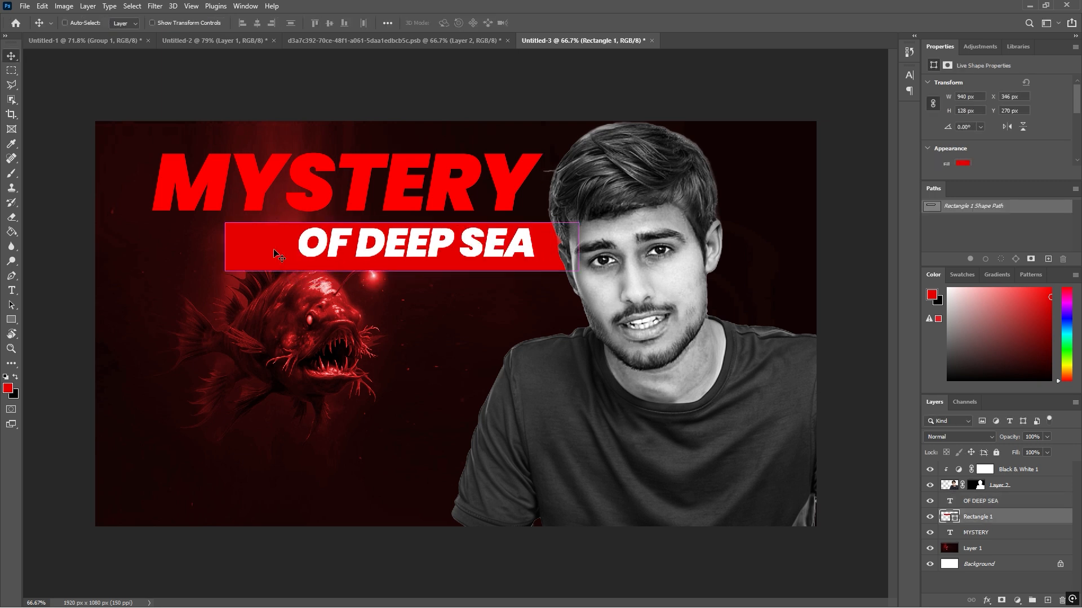
pyautogui.hotkey('ctrl', 't')
pyautogui.moveTo(225, 246); pyautogui.dragTo(284, 242)
pyautogui.press('Up')
pyautogui.press('Up')
pyautogui.press('Up')
pyautogui.press('Up')
pyautogui.press('Up')
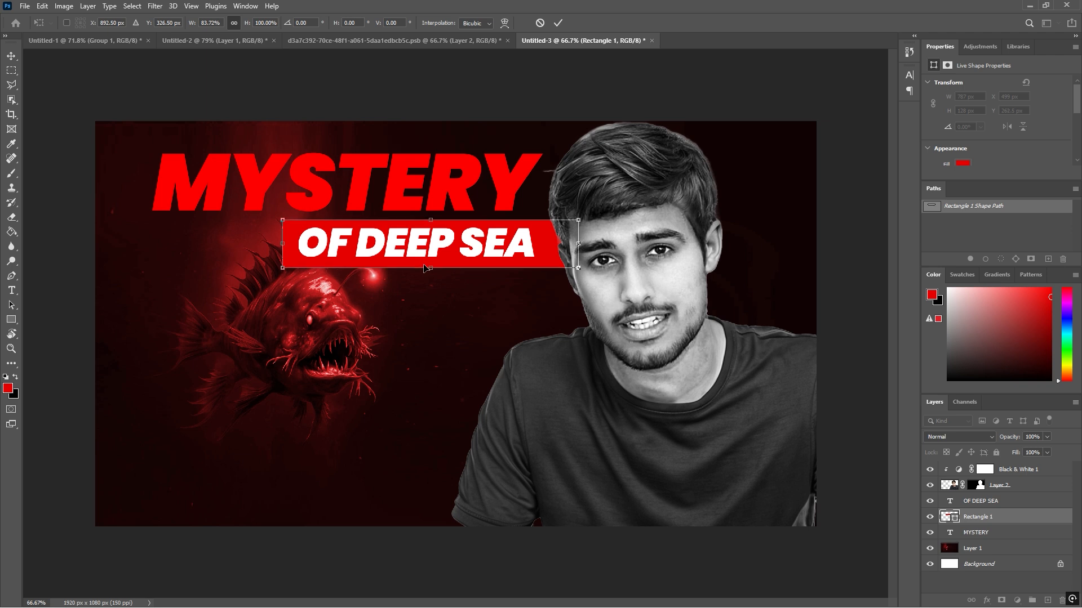
pyautogui.press('Return')
# Enlarge the fish background layer to about 1967 px wide and shift it down so the fish clears the title
pyautogui.moveTo(325, 340)
pyautogui.mouseDown()
pyautogui.moveTo(309, 340)
pyautogui.moveTo(316, 346)
pyautogui.mouseUp()
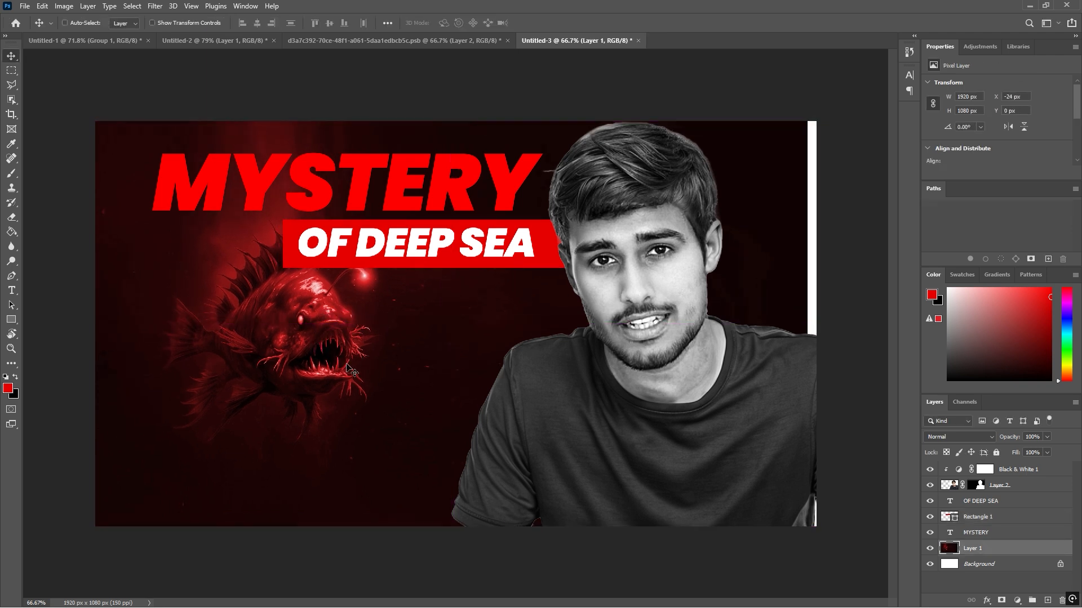
pyautogui.moveTo(417, 397); pyautogui.dragTo(426, 398)
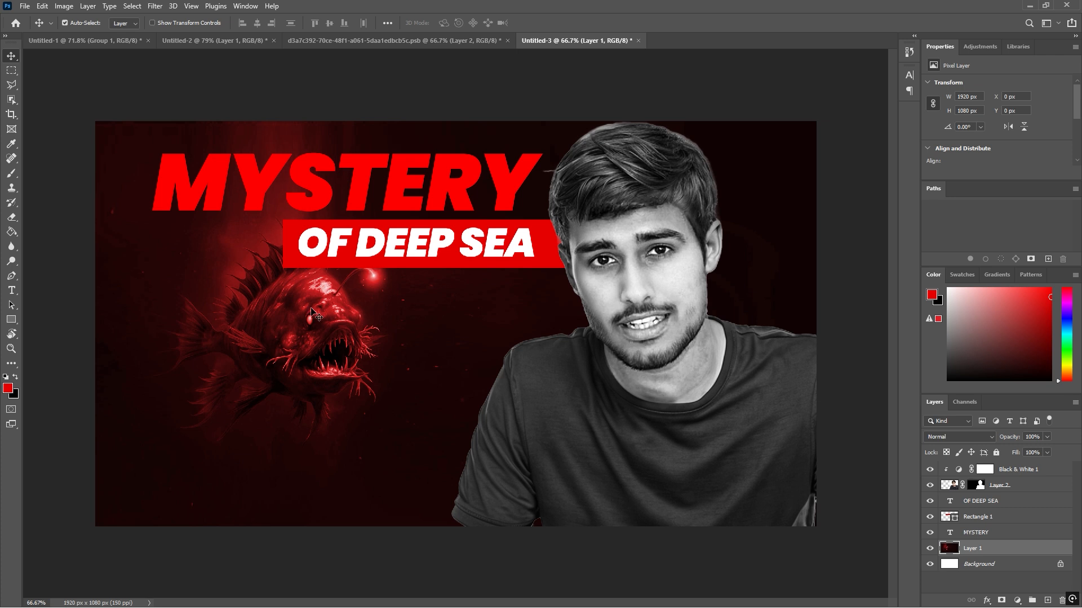
pyautogui.hotkey('ctrl', 't')
pyautogui.moveTo(812, 119); pyautogui.dragTo(835, 111)
pyautogui.moveTo(394, 378); pyautogui.dragTo(389, 411)
pyautogui.moveTo(474, 376); pyautogui.dragTo(601, 371)
pyautogui.press('Return')
# Select a strip across the fish layer's upper part and stretch it upward to fill the gap at the canvas's upper edge
pyautogui.press('m')
pyautogui.moveTo(88, 139); pyautogui.dragTo(862, 253)
pyautogui.hotkey('ctrl', 't')
pyautogui.moveTo(456, 138); pyautogui.dragTo(457, 120)
pyautogui.press('Return')
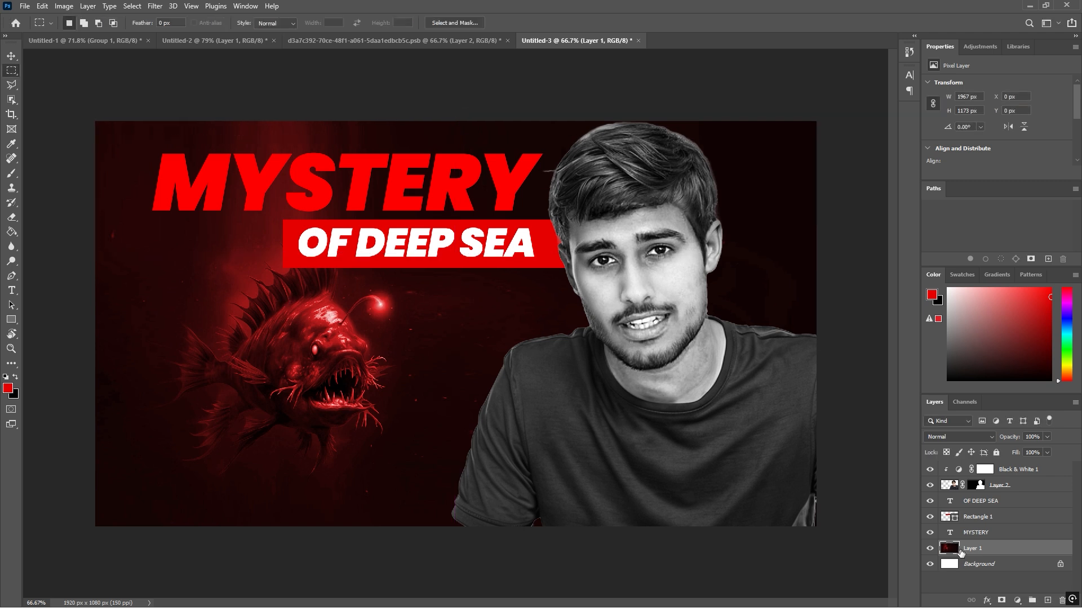
# Select the fish with the Object Selection tool, copy it to a new layer, and place that layer above all others
pyautogui.click(12, 102)
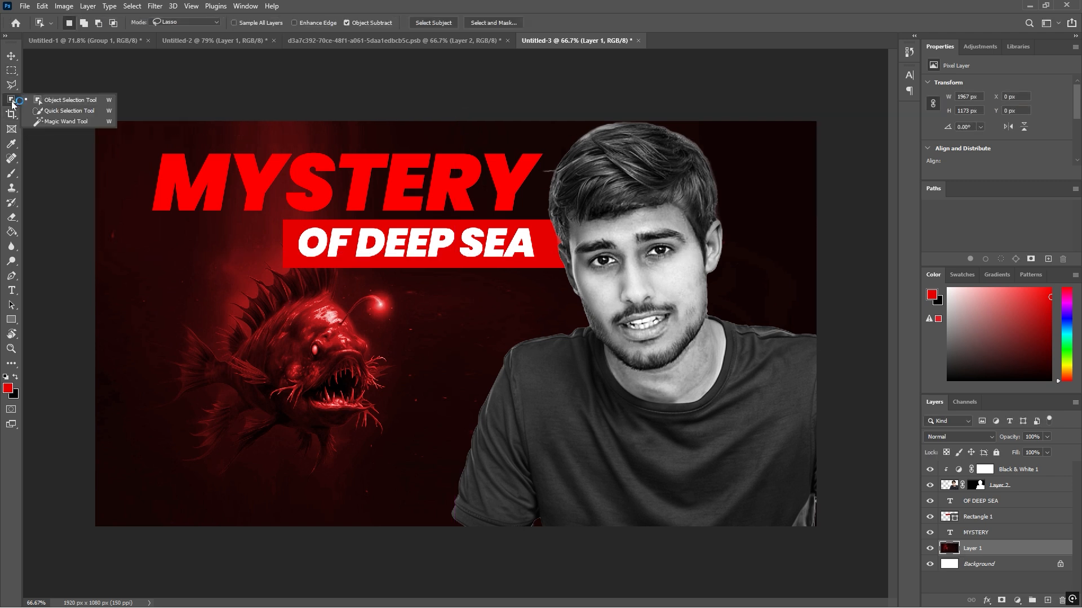
pyautogui.click(433, 23)
pyautogui.click(328, 330)
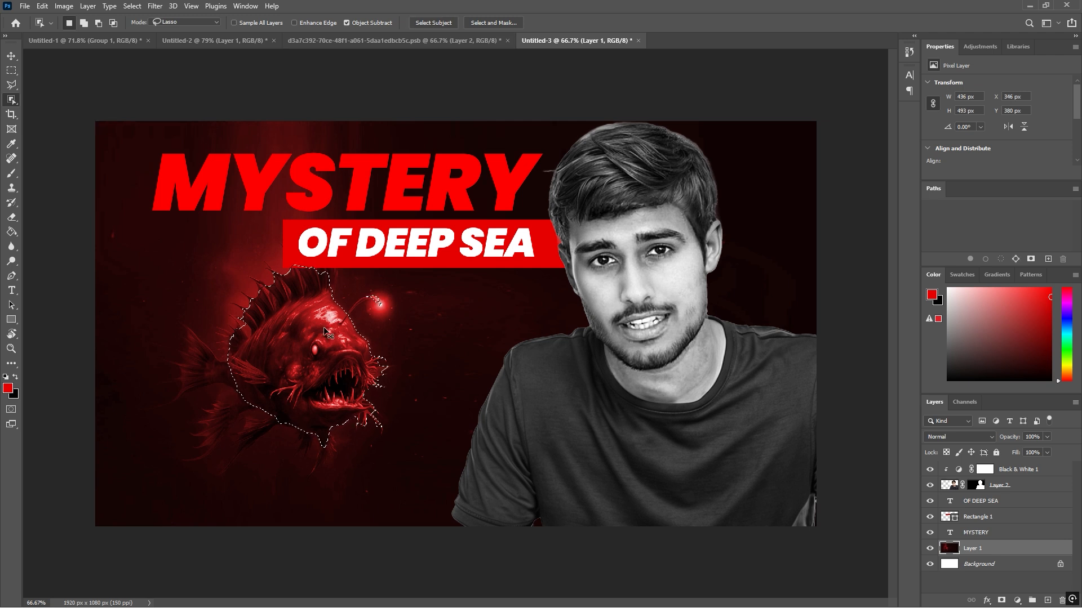
pyautogui.hotkey('ctrl', 'j')
pyautogui.moveTo(970, 547); pyautogui.dragTo(966, 469)
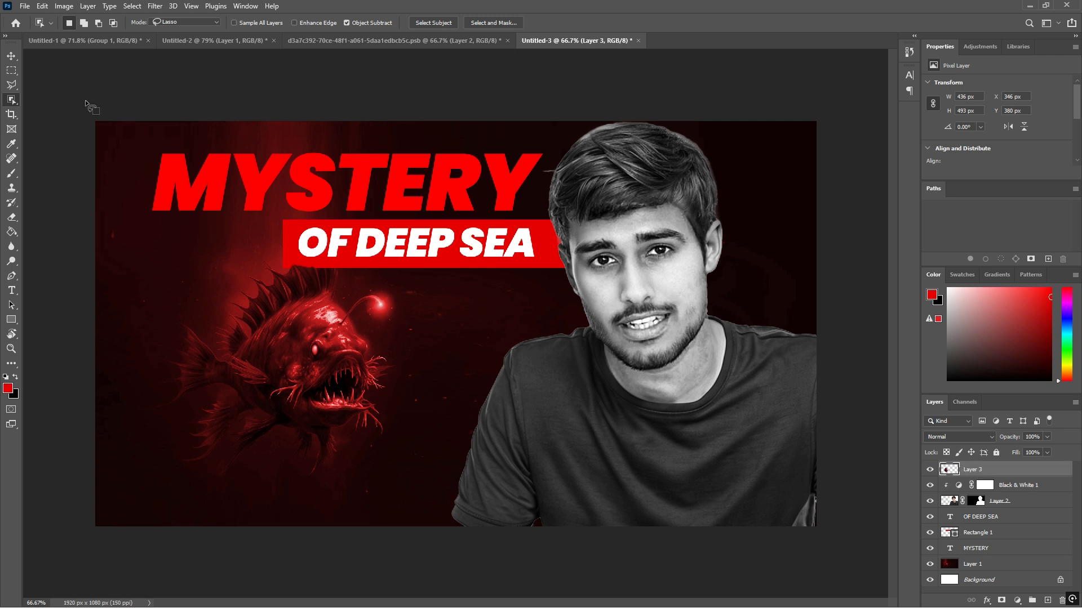
# Scale the fish cutout and the fish background together to about 104% and move them so the fin overlaps the red bar
pyautogui.click(13, 59)
pyautogui.keyDown('ctrl'); pyautogui.click(972, 563); pyautogui.keyUp('ctrl')
pyautogui.hotkey('ctrl', 't')
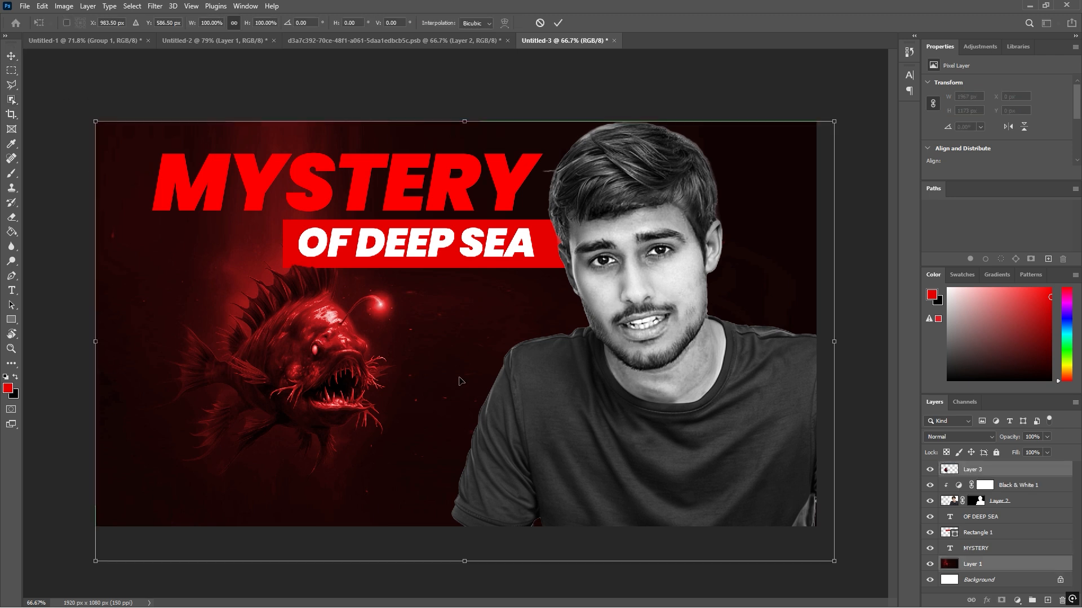
pyautogui.moveTo(835, 120); pyautogui.dragTo(862, 95)
pyautogui.moveTo(426, 402); pyautogui.dragTo(414, 406)
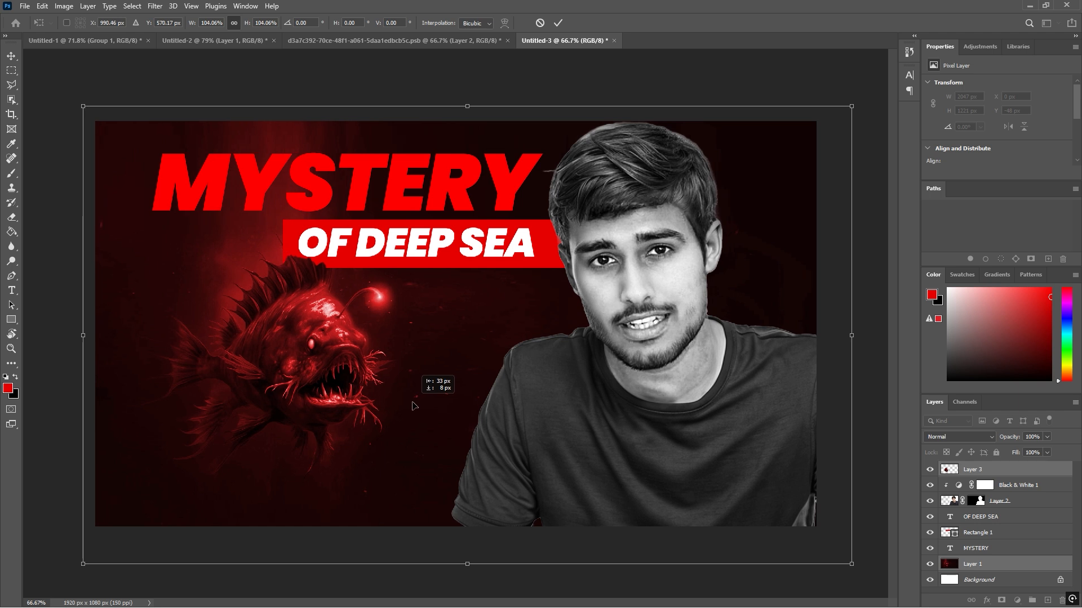
pyautogui.press('Return')
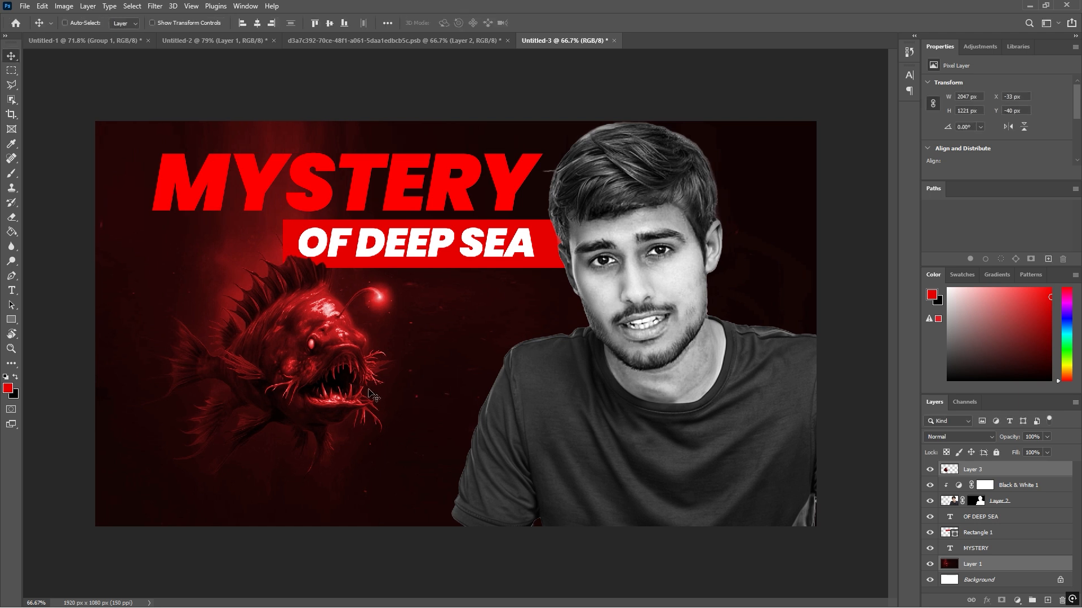
# Preview the whole thumbnail in full-screen mode, fitted to the screen
pyautogui.hotkey('ctrl', '0')
pyautogui.press('f')
pyautogui.press('f')
pyautogui.press('ctrl')
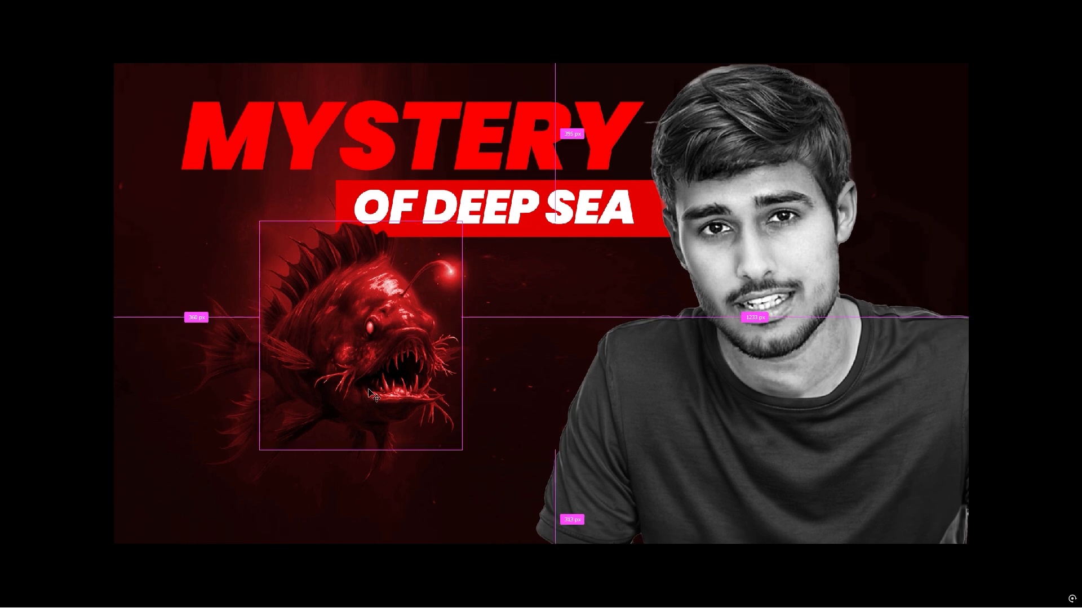
pyautogui.hotkey('ctrl', '0')
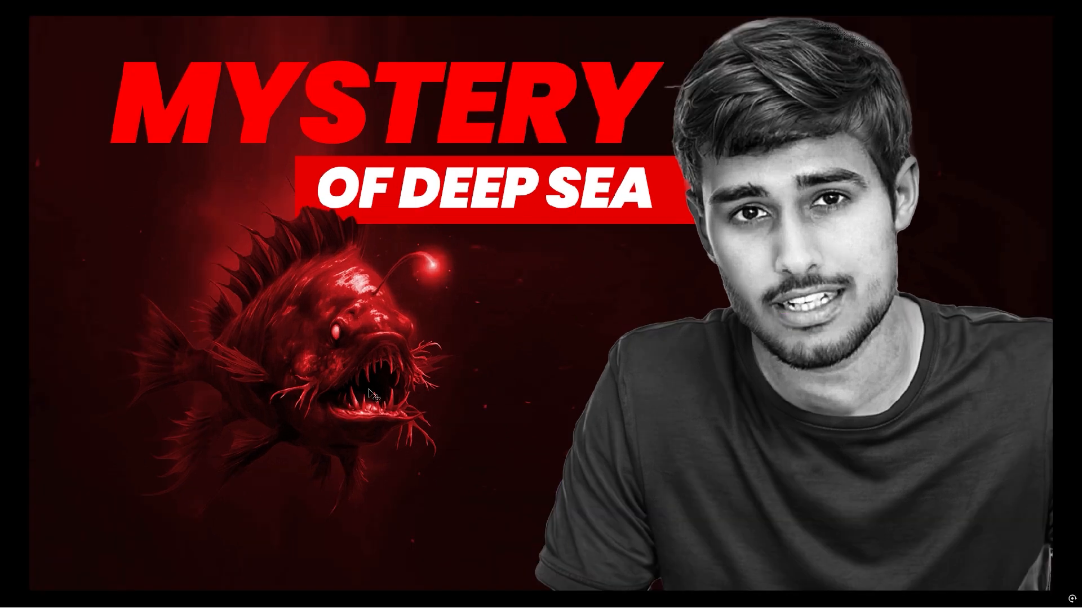